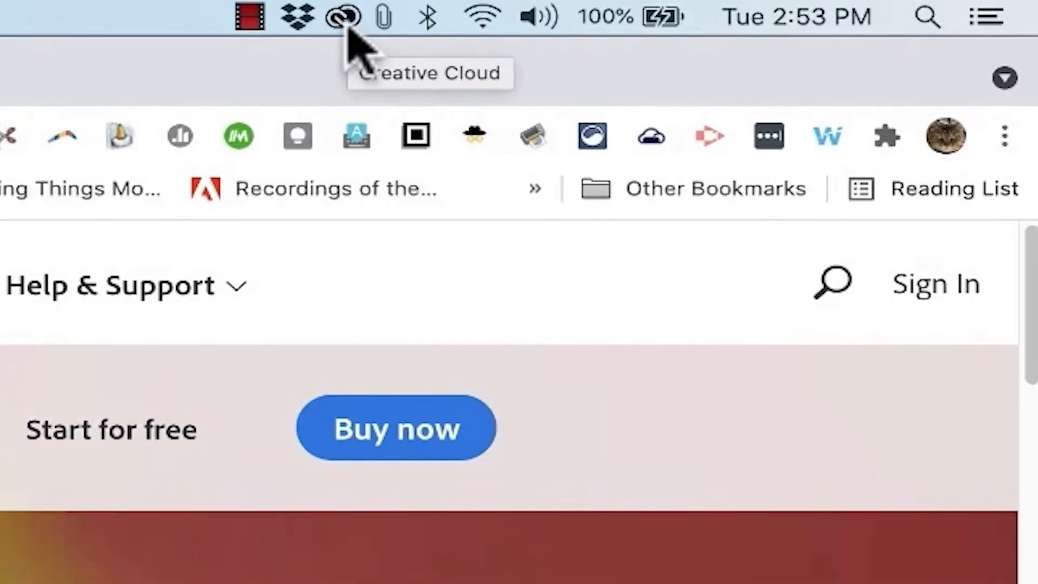
Step: Open Creative Cloud, search it for "rush" and launch Premiere Rush
left_click(346, 23)
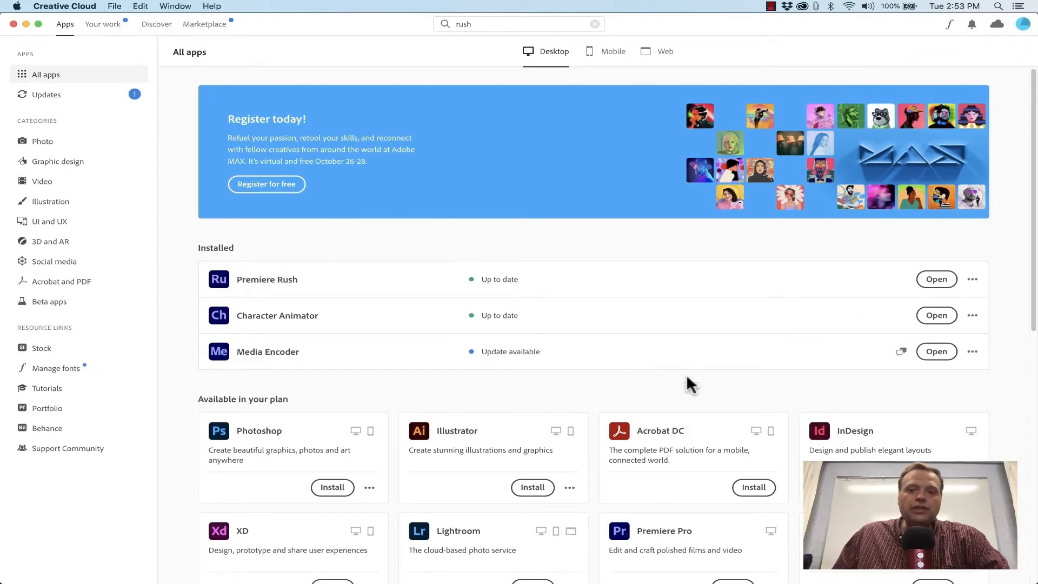
mouse_move(891, 583)
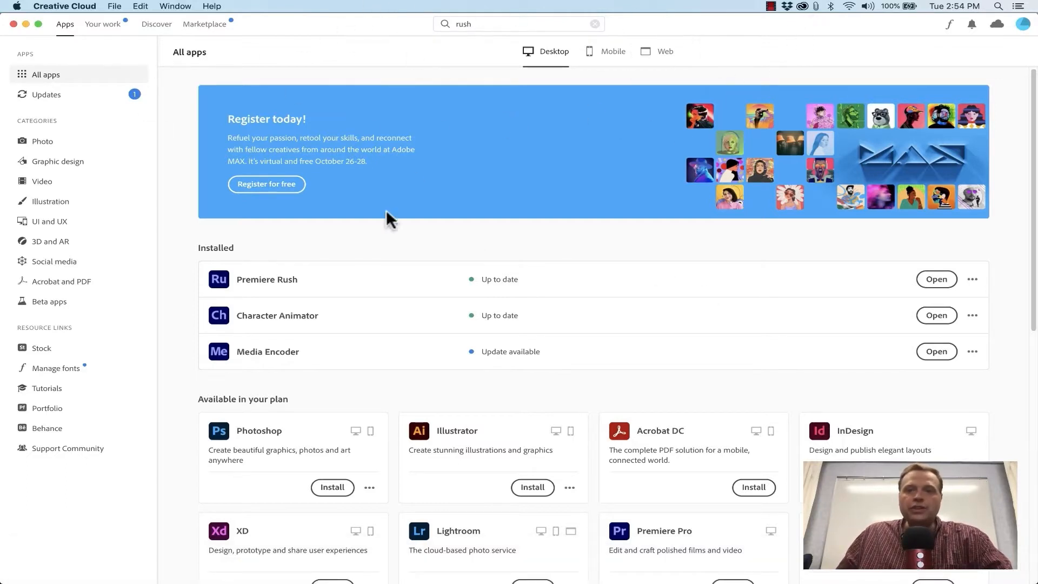
left_click(527, 24)
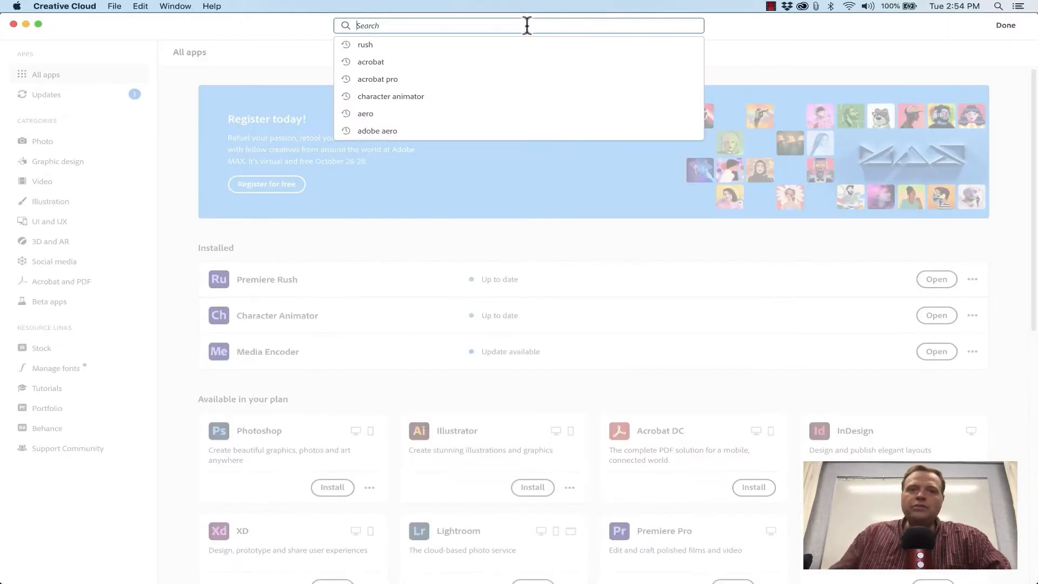
type("rush")
key("Return")
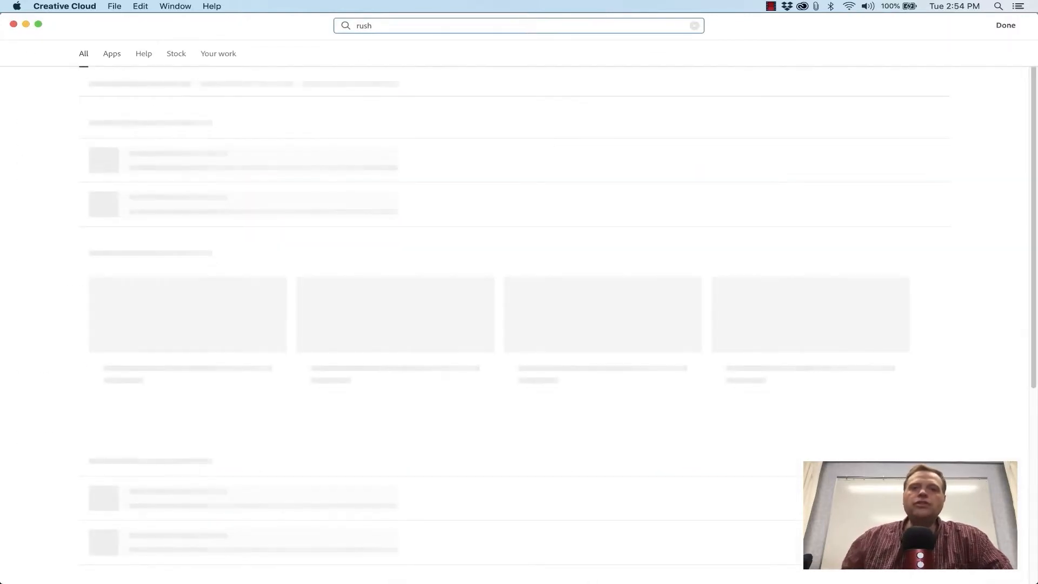
left_click(169, 412)
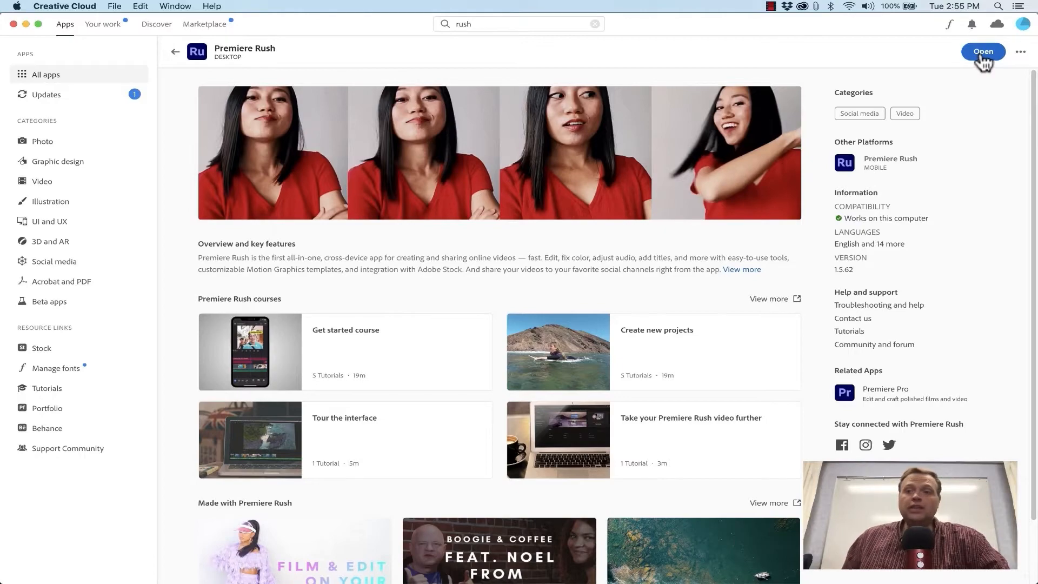
left_click(981, 52)
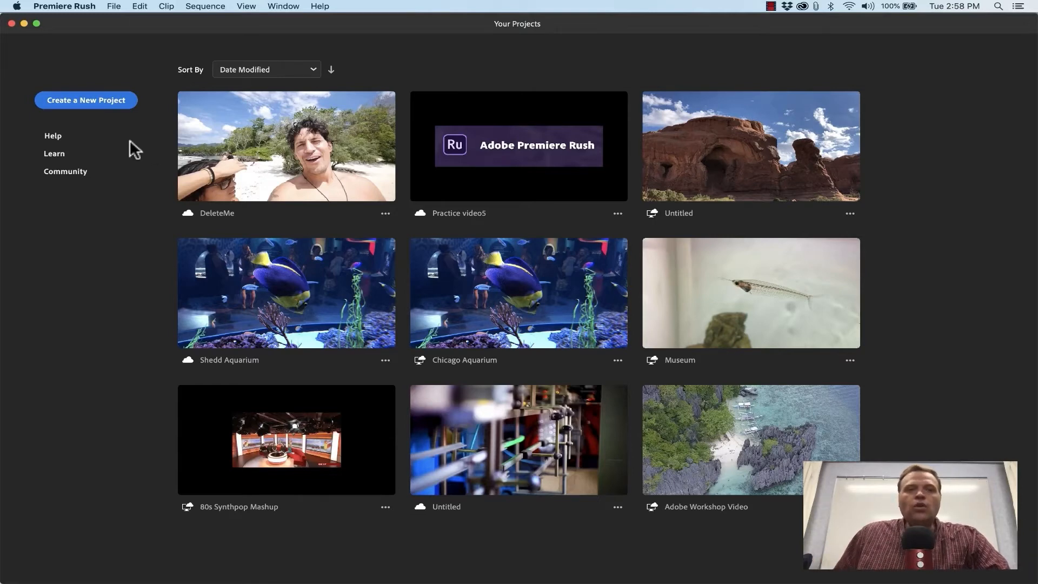
Step: Start a new project named Yellowstone and accept the 16:9 aspect ratio in its project setup
left_click(103, 100)
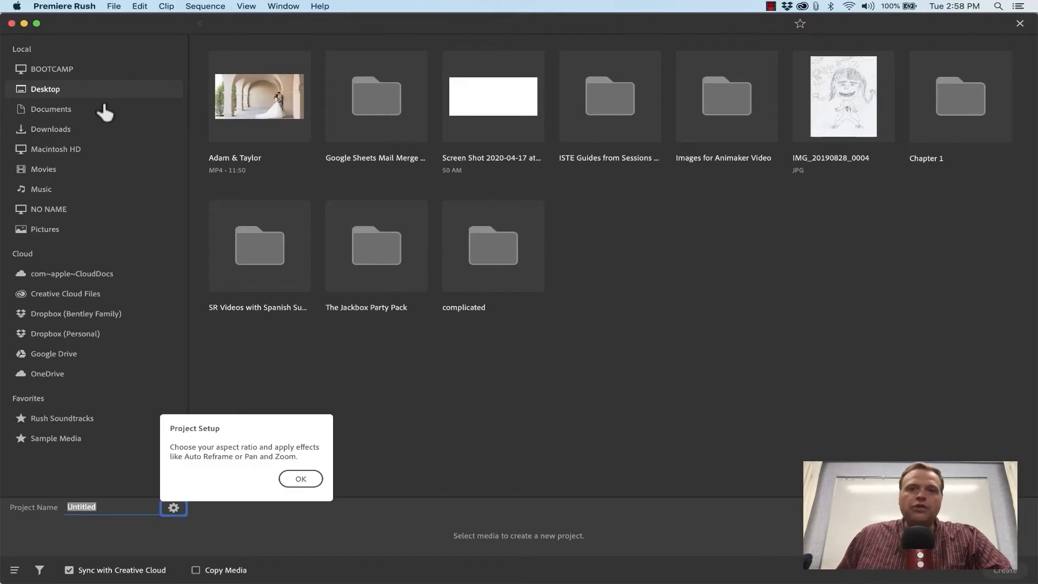
left_click(110, 506)
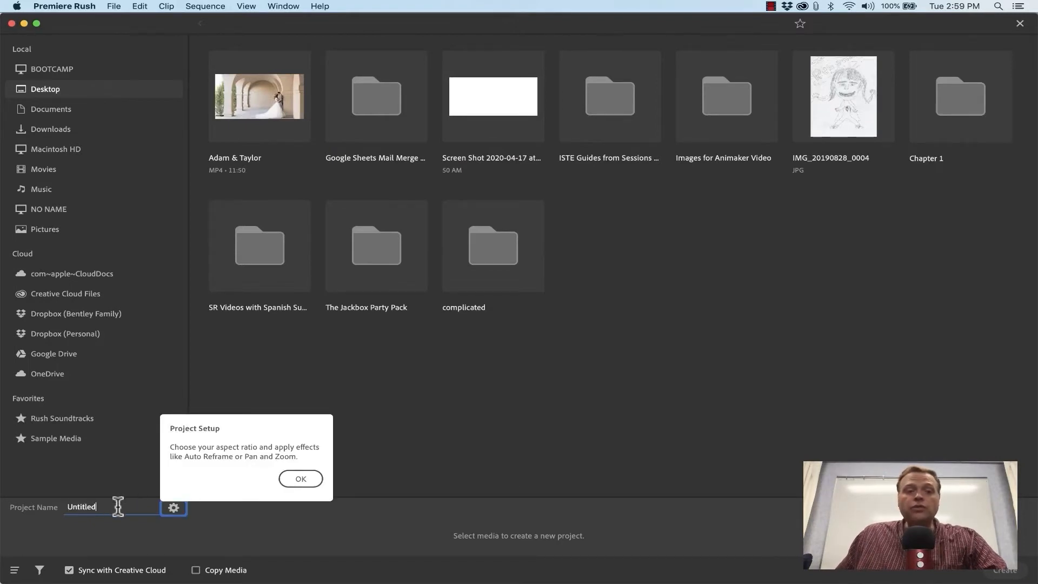
left_click(300, 479)
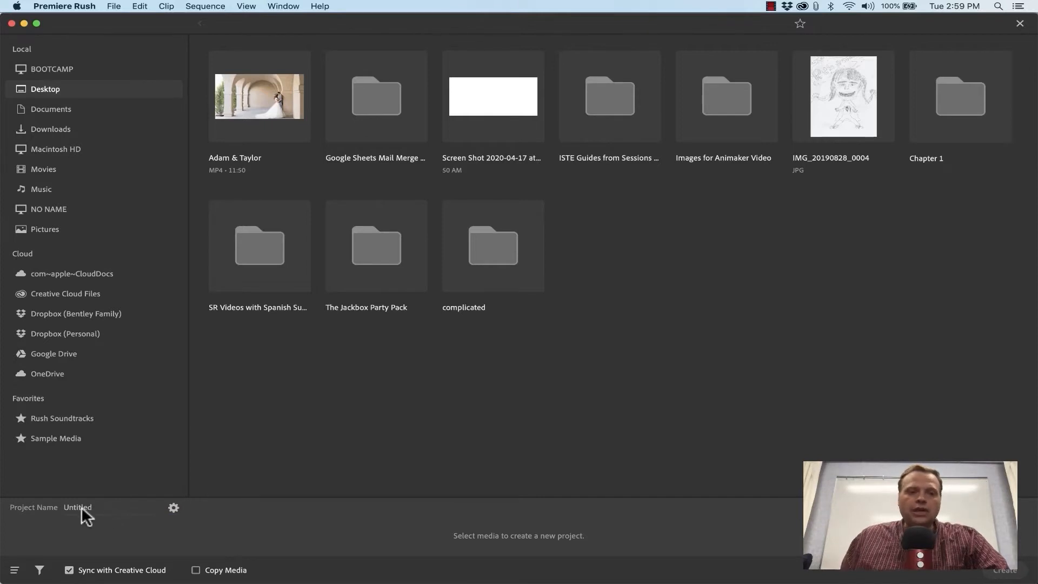
left_click(81, 506)
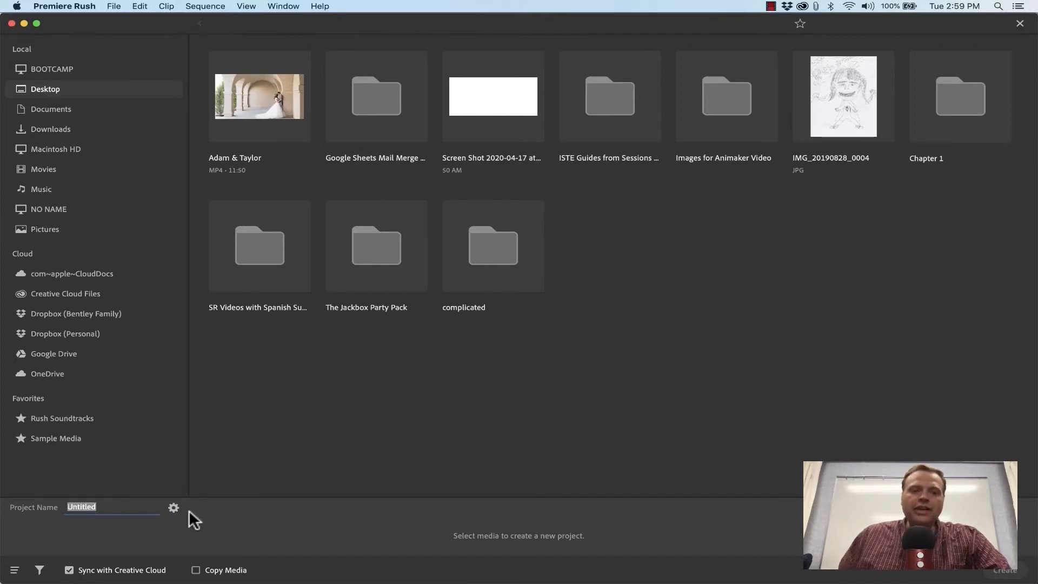
type("Ye")
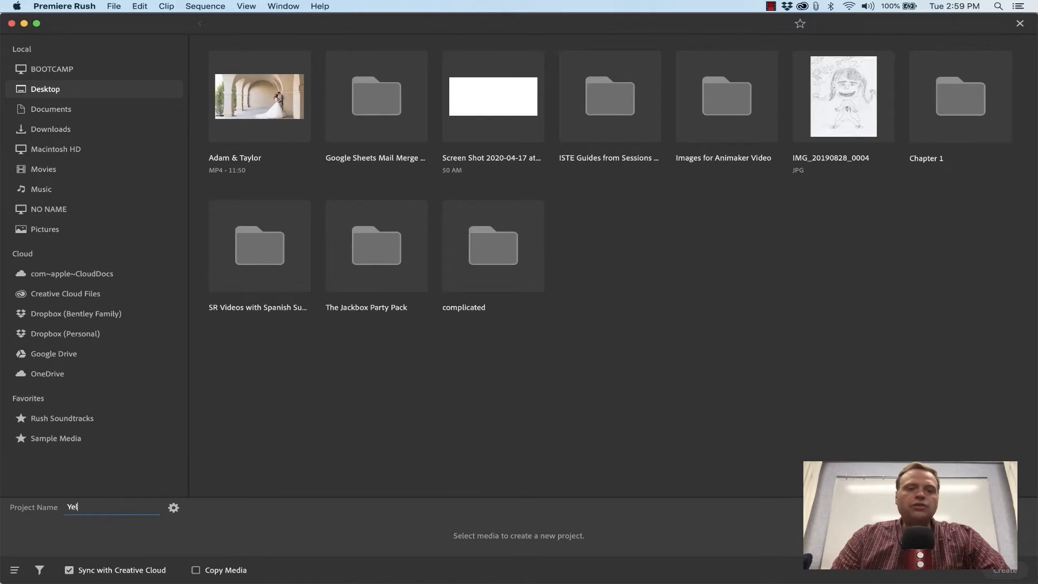
type("llowstone")
key("Return")
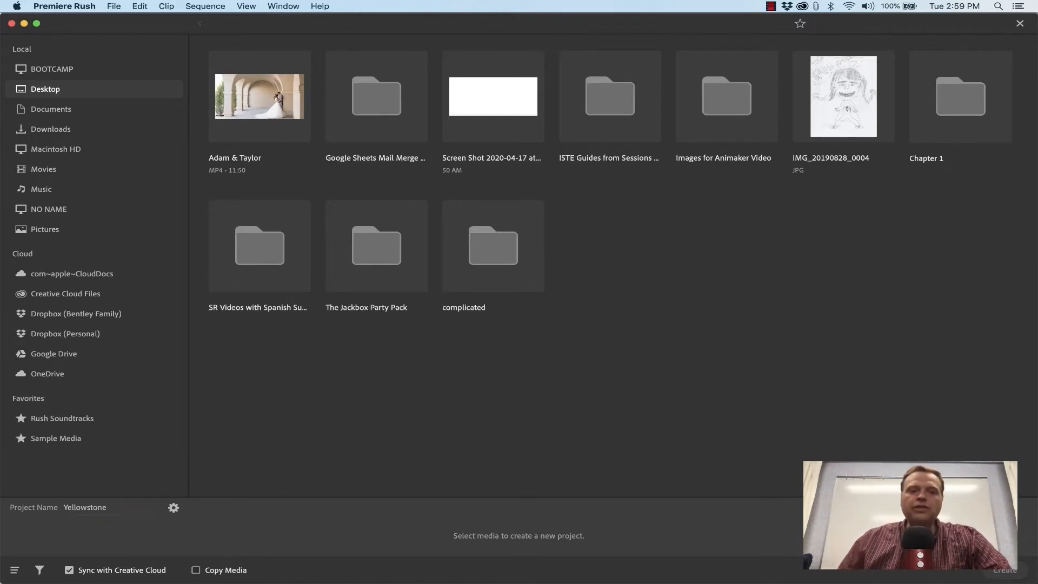
left_click(173, 508)
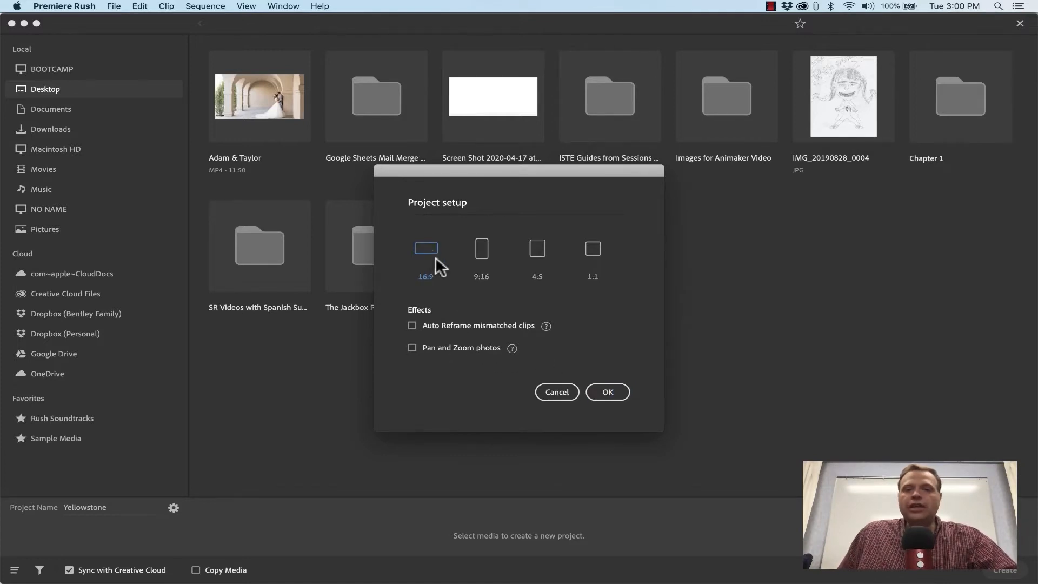
left_click(607, 390)
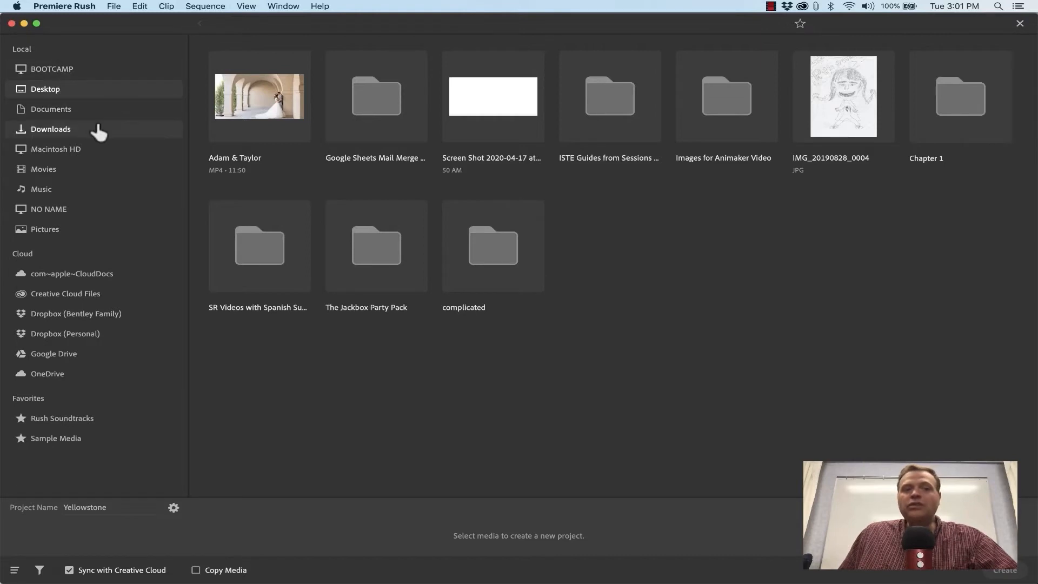
Step: Create the project with IMG_1651, IMG_8366, IMG_8354, IMG_1665 and the DJI video, in that order, from the Yellowstone folder in Downloads
left_click(73, 139)
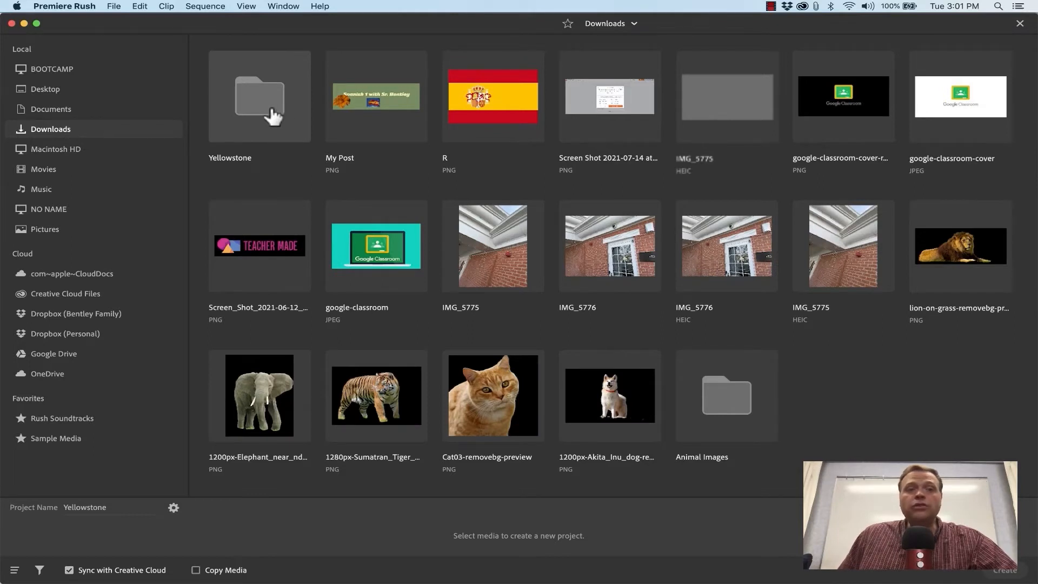
double_click(273, 115)
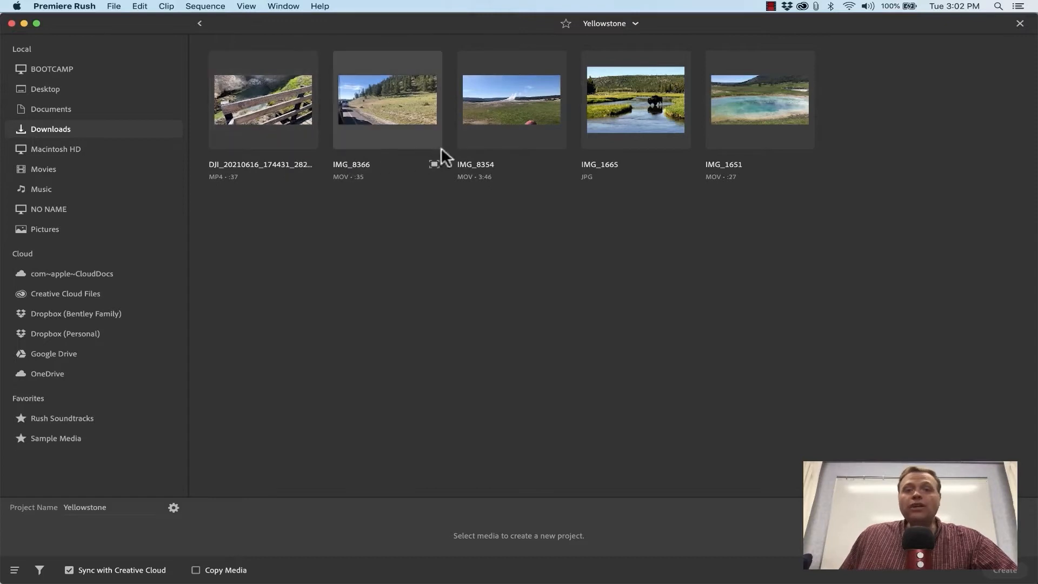
left_click(756, 114)
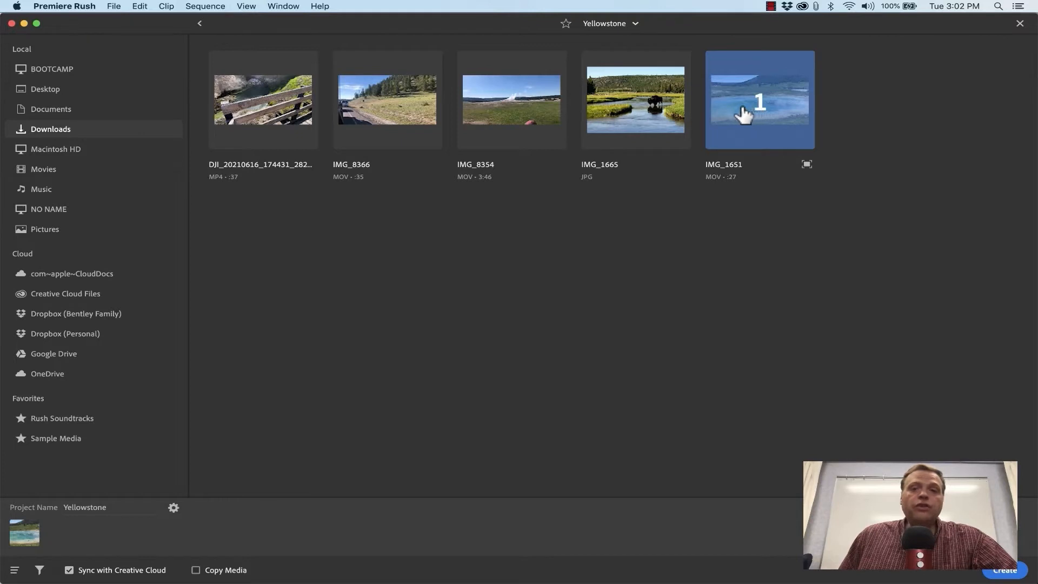
left_click(385, 114)
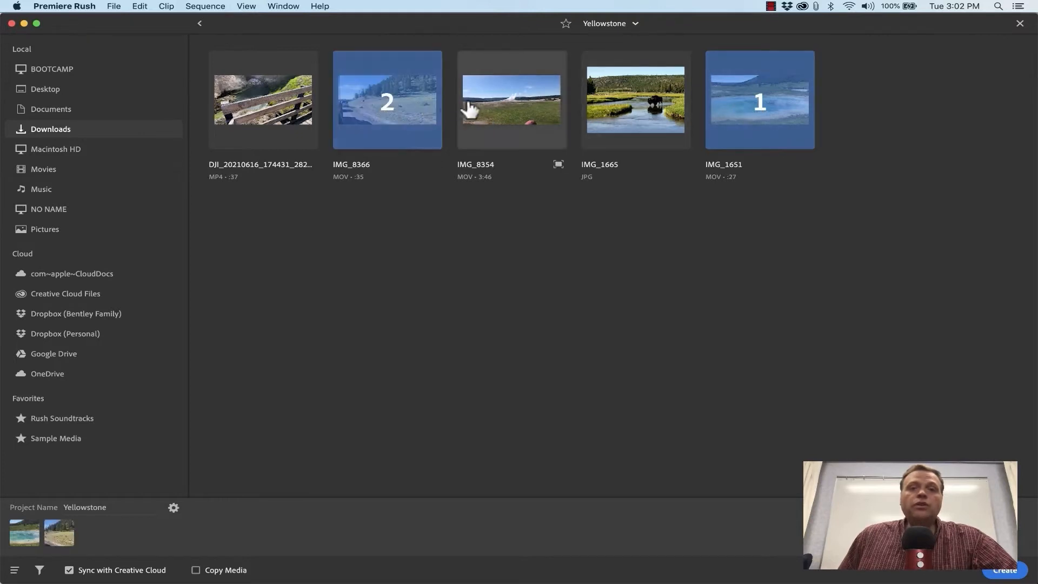
left_click(500, 107)
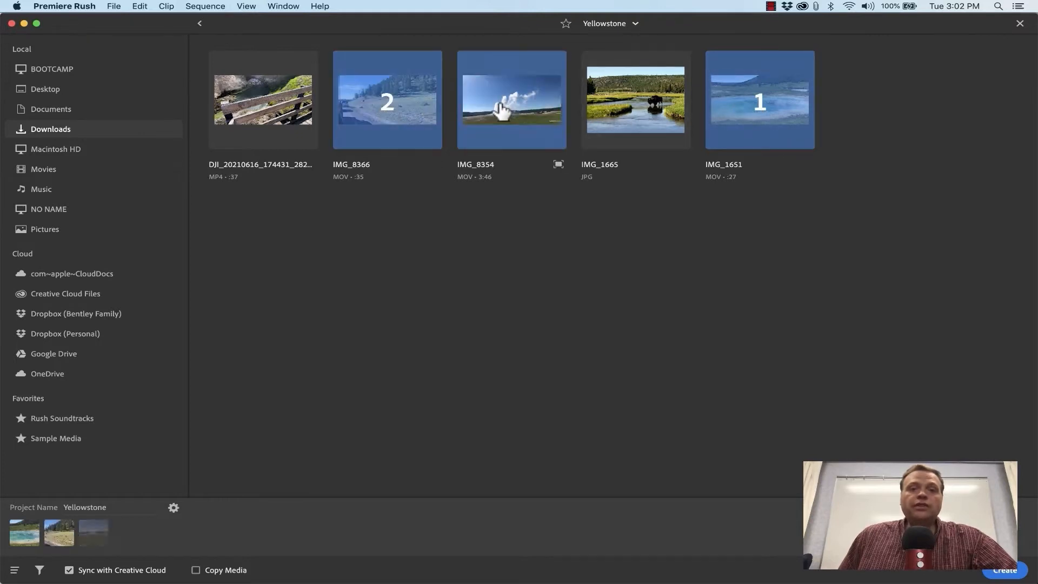
left_click(629, 111)
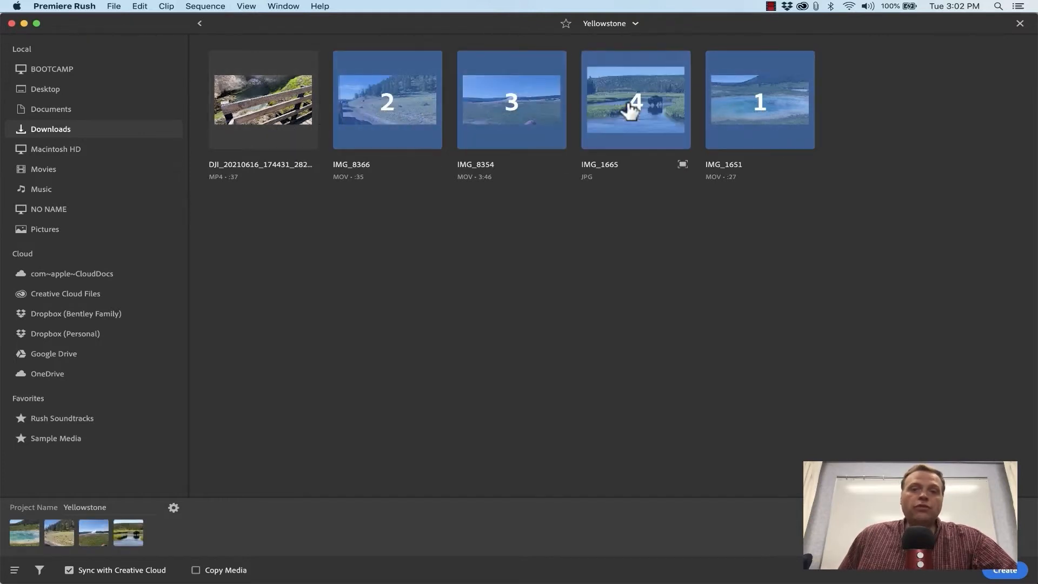
left_click(291, 113)
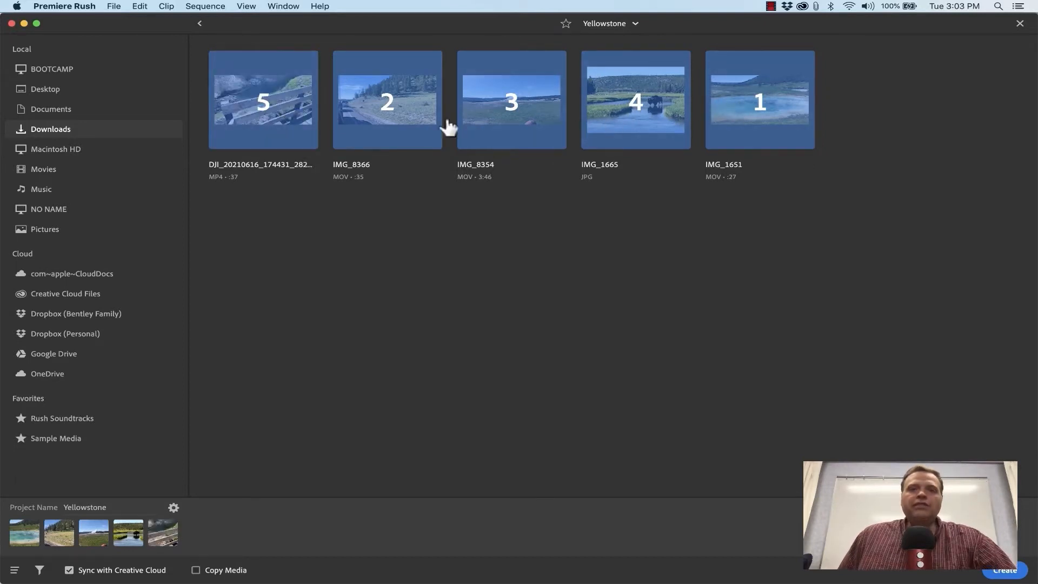
left_click(1005, 572)
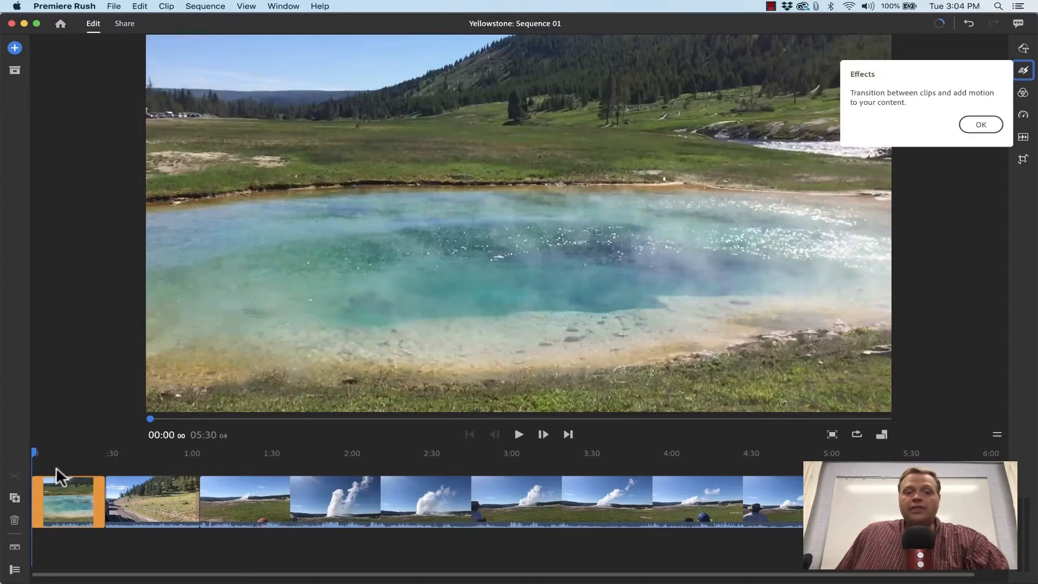
Step: Scrub through the sequence and preview the hot spring, roadside, geyser and steam clips on the timeline
left_click_drag(33, 451, 382, 466)
mouse_move(523, 454)
left_mouse_down()
mouse_move(758, 452)
mouse_move(5, 457)
left_mouse_up()
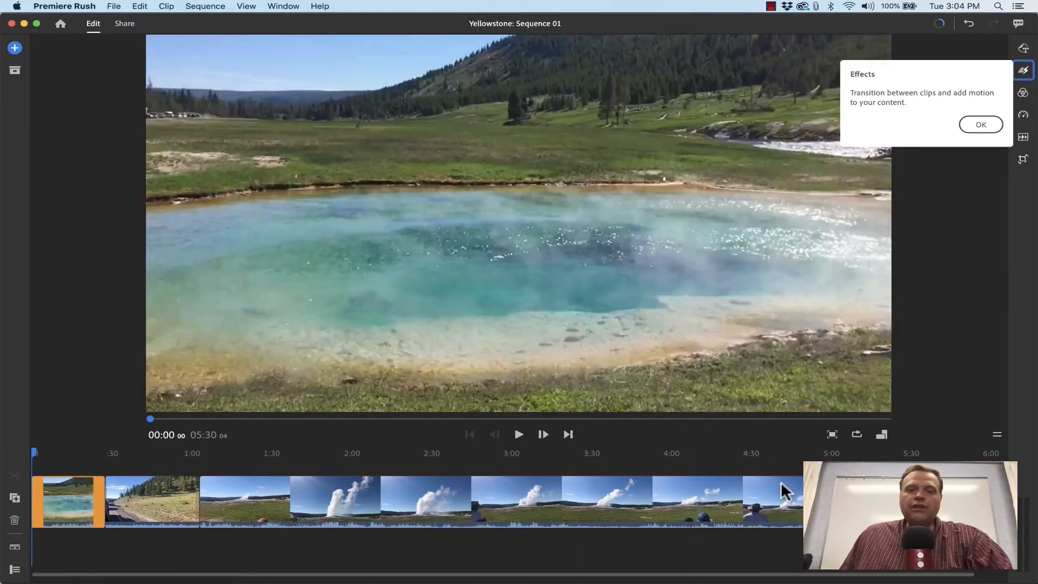
left_click(60, 455)
mouse_move(90, 455)
left_mouse_down()
mouse_move(790, 462)
mouse_move(337, 463)
left_mouse_up()
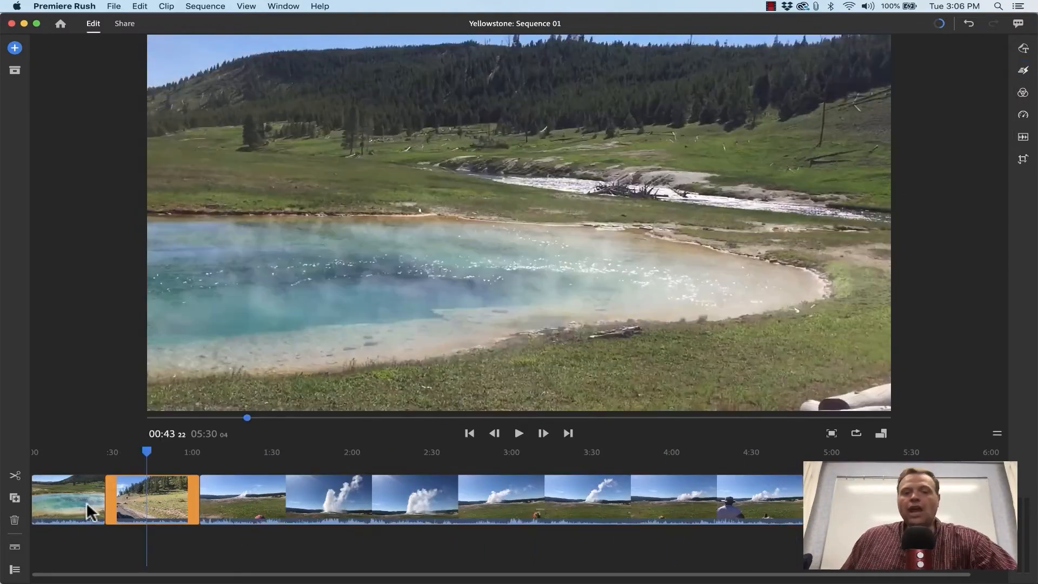
left_click(87, 506)
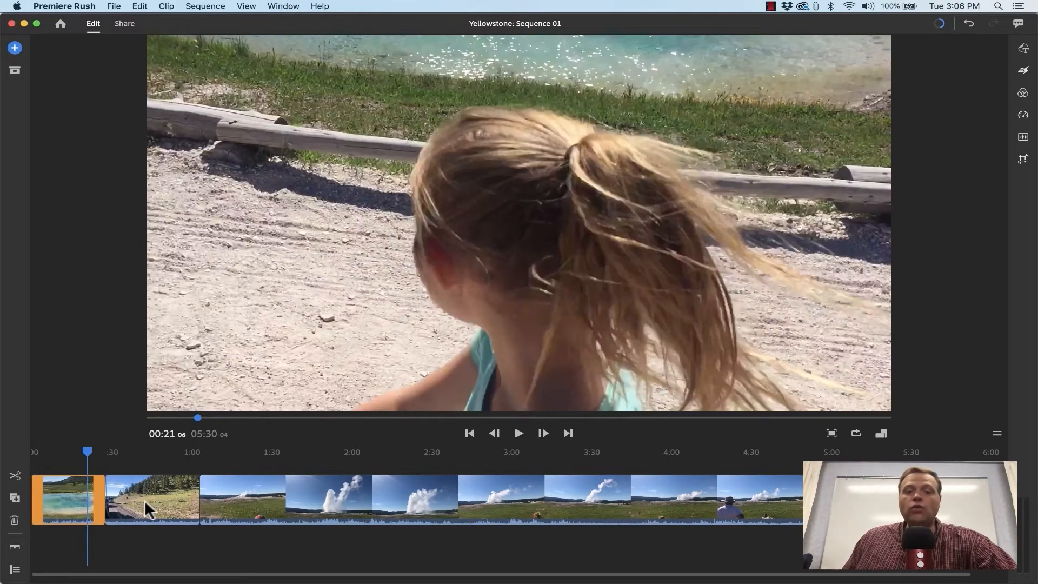
left_click(869, 502)
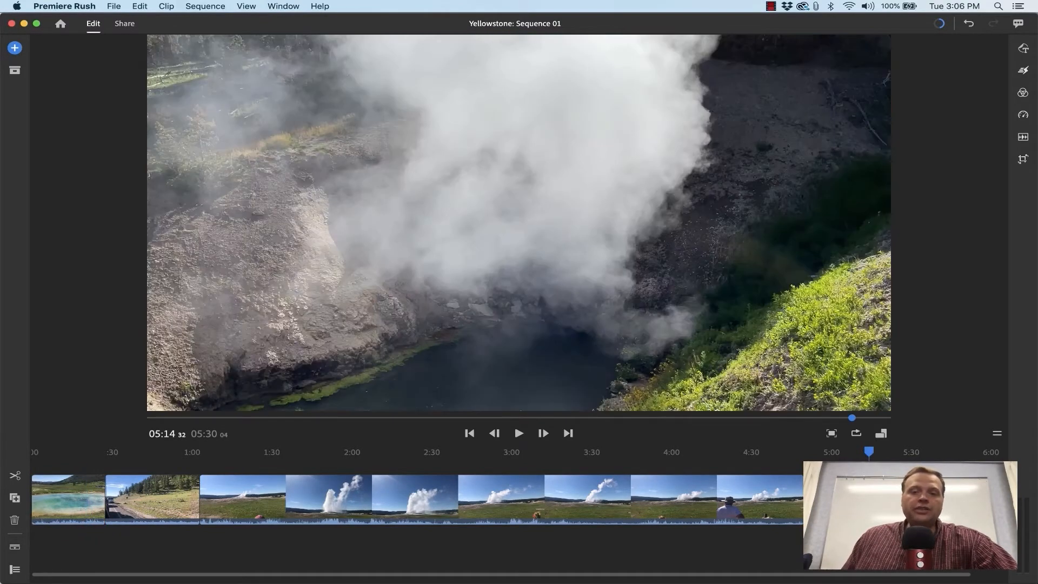
left_click(765, 501)
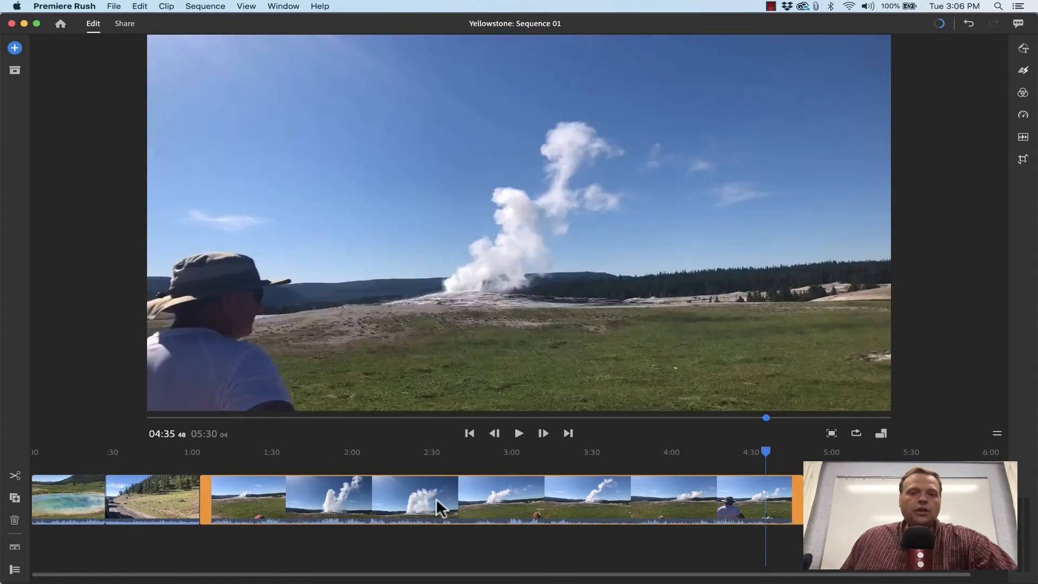
Step: Trim both ends of the long geyser clip, shortening the whole sequence to about 3:38, and select the short photo clip after it
left_click_drag(205, 494, 315, 491)
left_click_drag(689, 481, 559, 462)
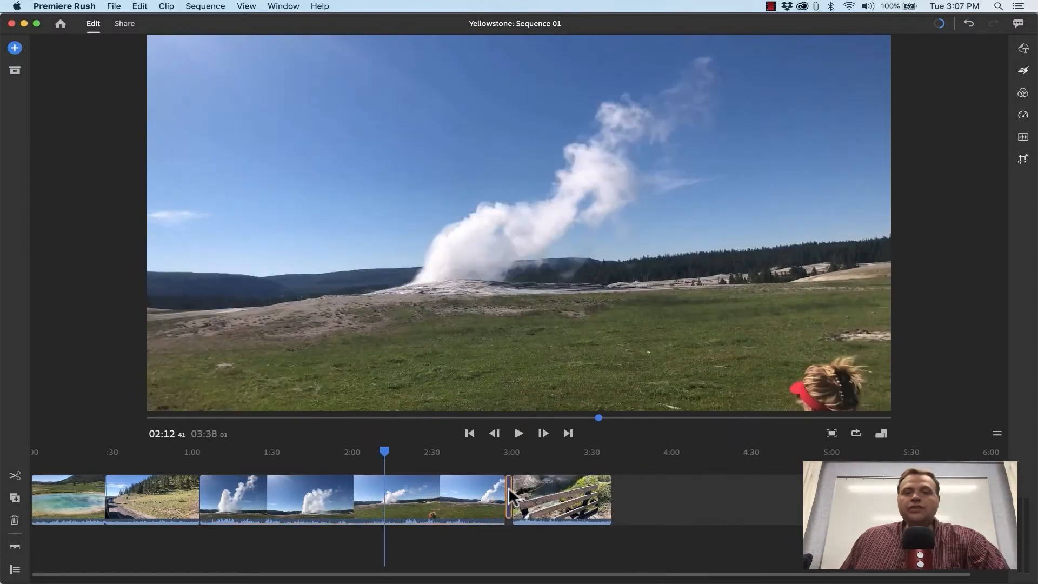
left_click(510, 495)
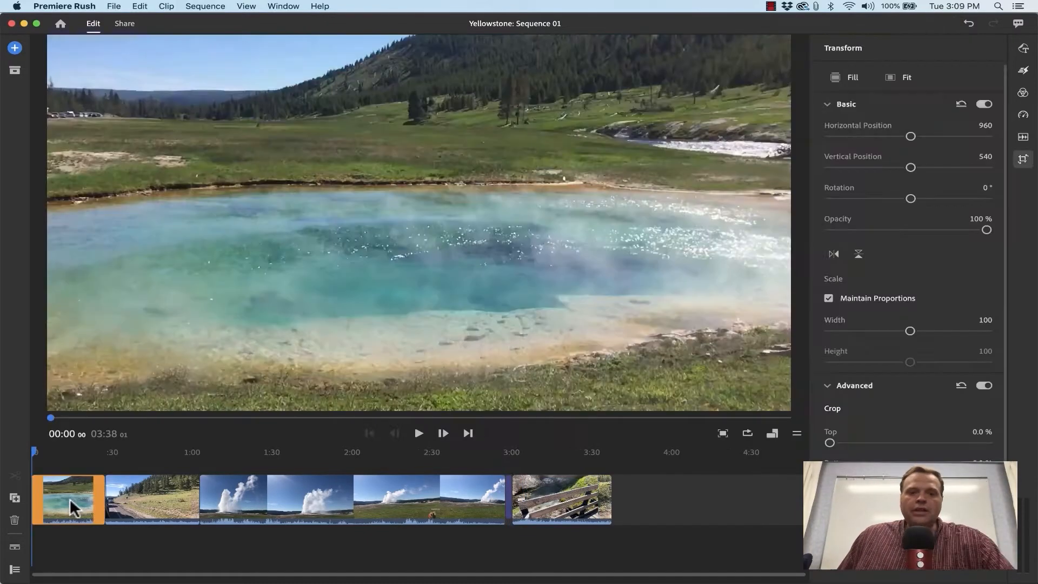
Step: Return to the first clip and examine the options for adding content and the list of project assets
mouse_move(73, 508)
left_mouse_down()
mouse_move(98, 489)
mouse_move(175, 489)
mouse_move(481, 510)
mouse_move(68, 509)
left_mouse_up()
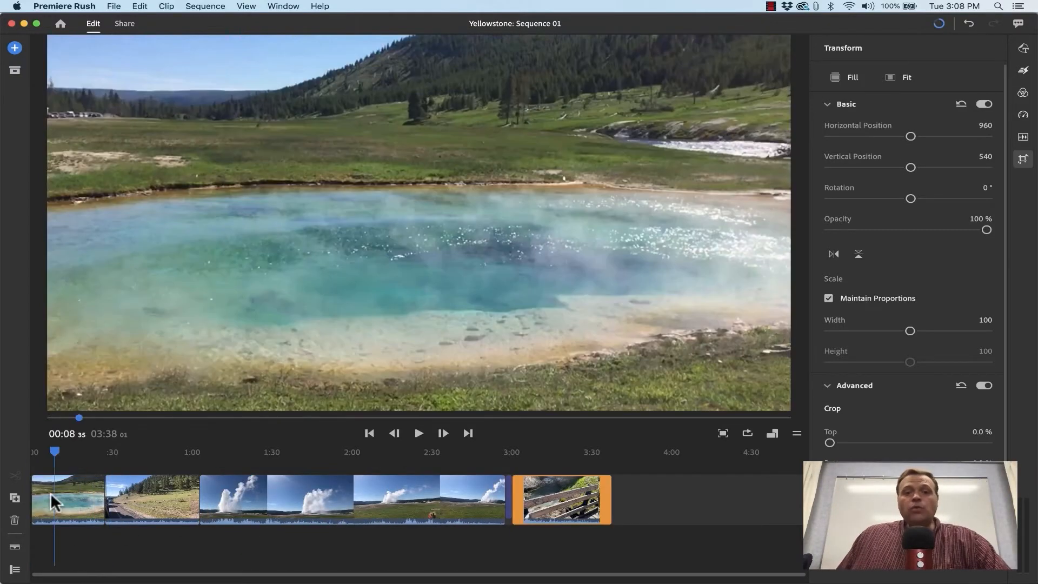
left_click(51, 496)
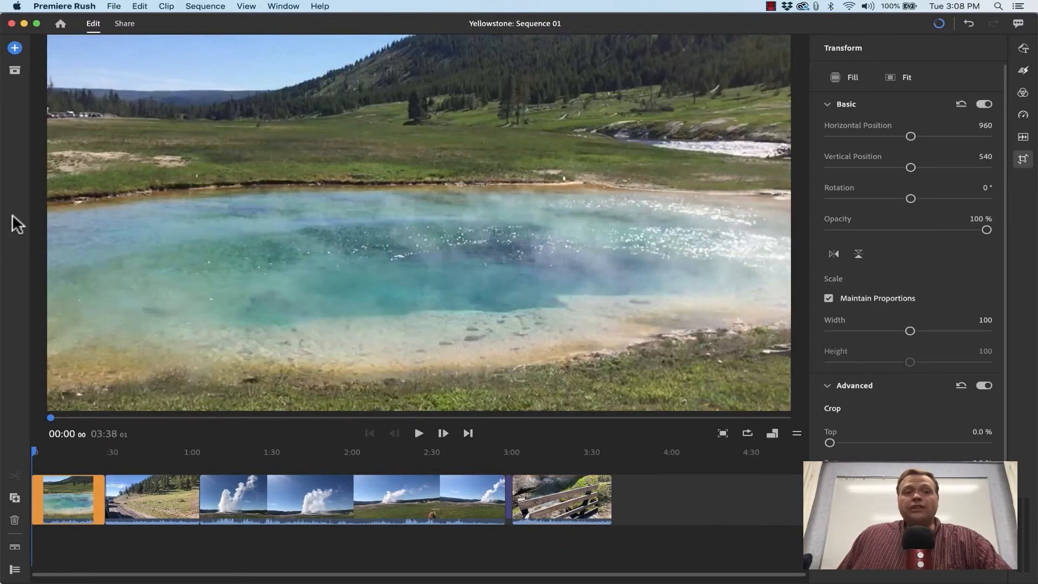
left_click(15, 48)
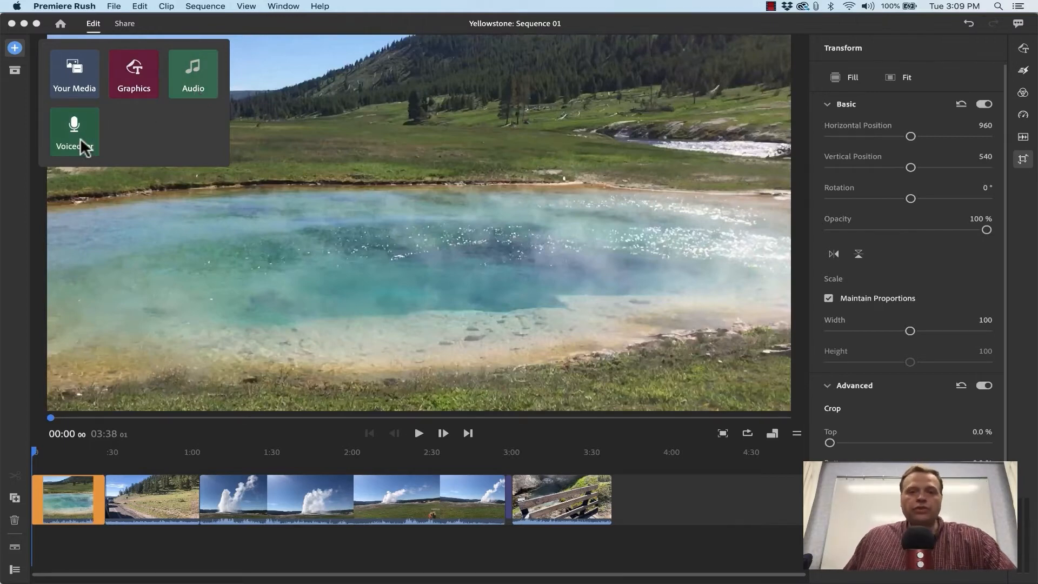
left_click(15, 71)
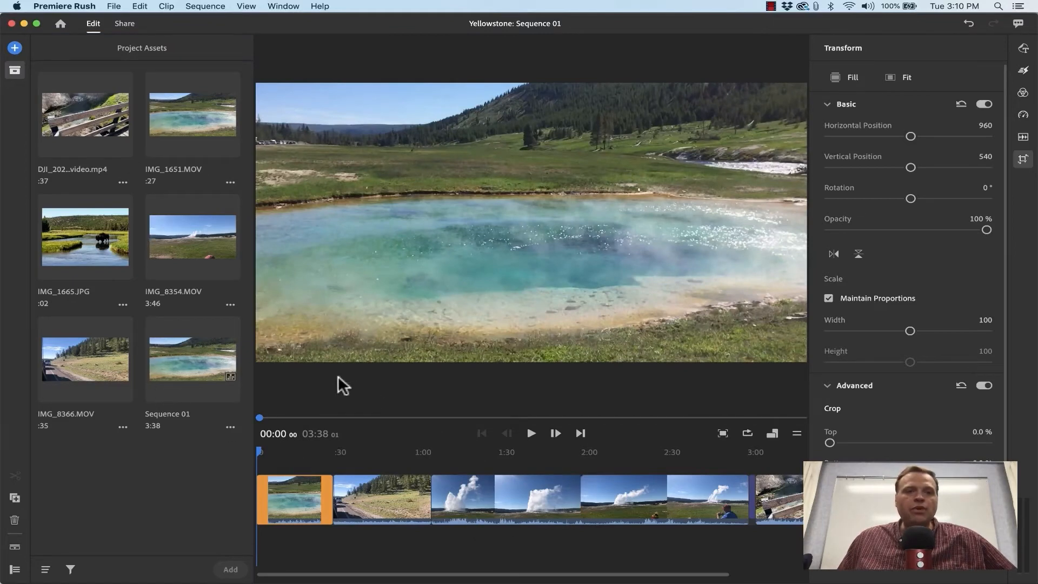
left_click(15, 71)
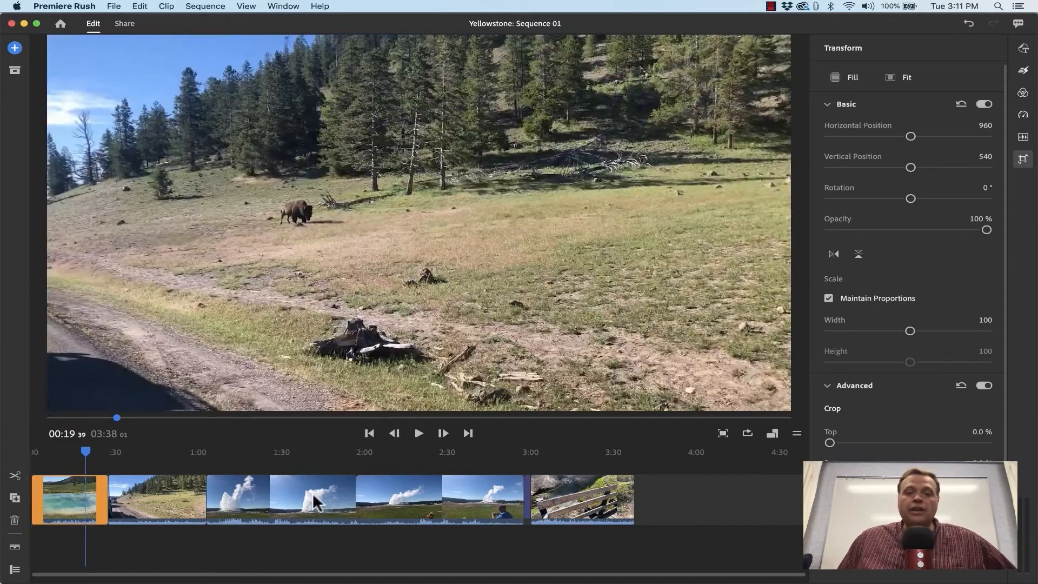
Step: Split the long geyser clip at about 2:01 and move its second part to the end of the sequence
left_click(332, 495)
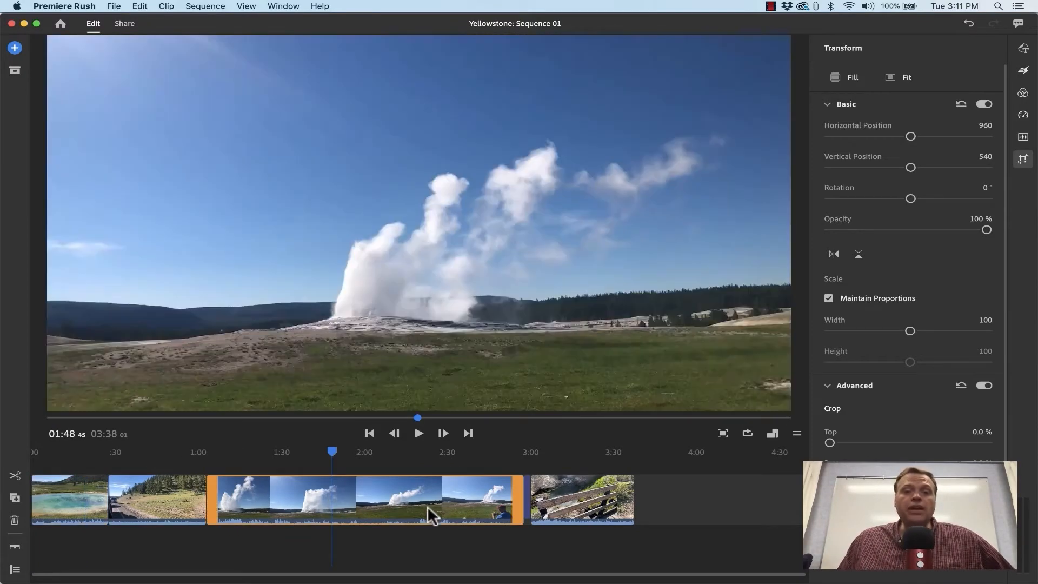
left_click_drag(332, 453, 367, 467)
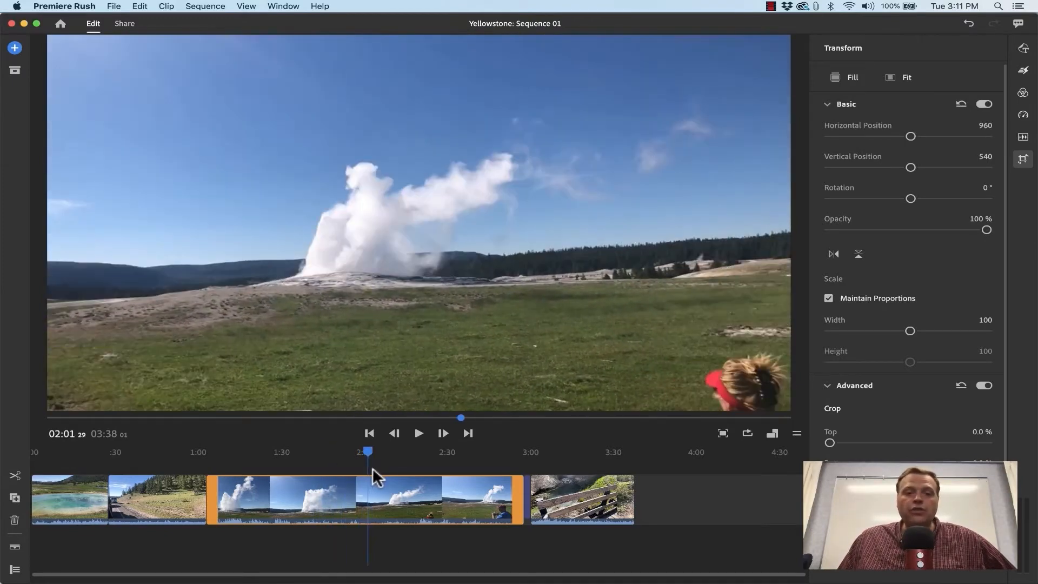
left_click(16, 477)
left_click(311, 500)
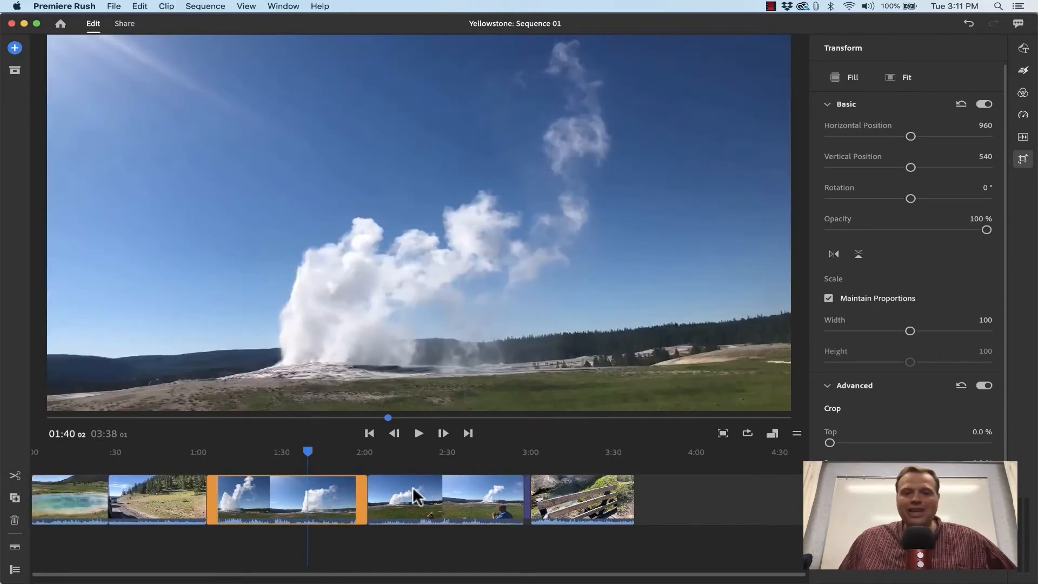
left_click_drag(413, 485, 535, 498)
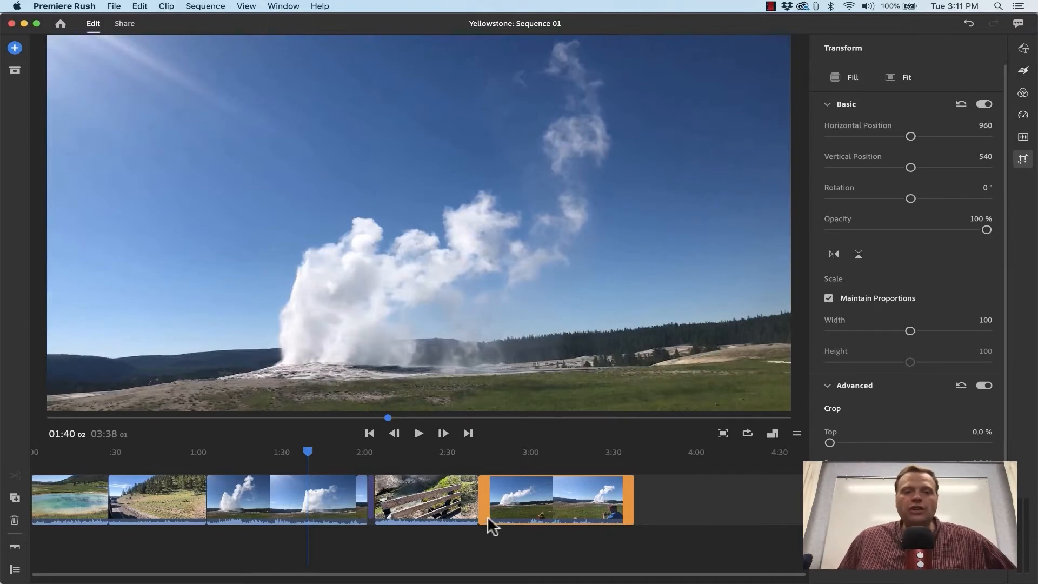
Step: Duplicate the last geyser clip and delete the copy
left_click(568, 452)
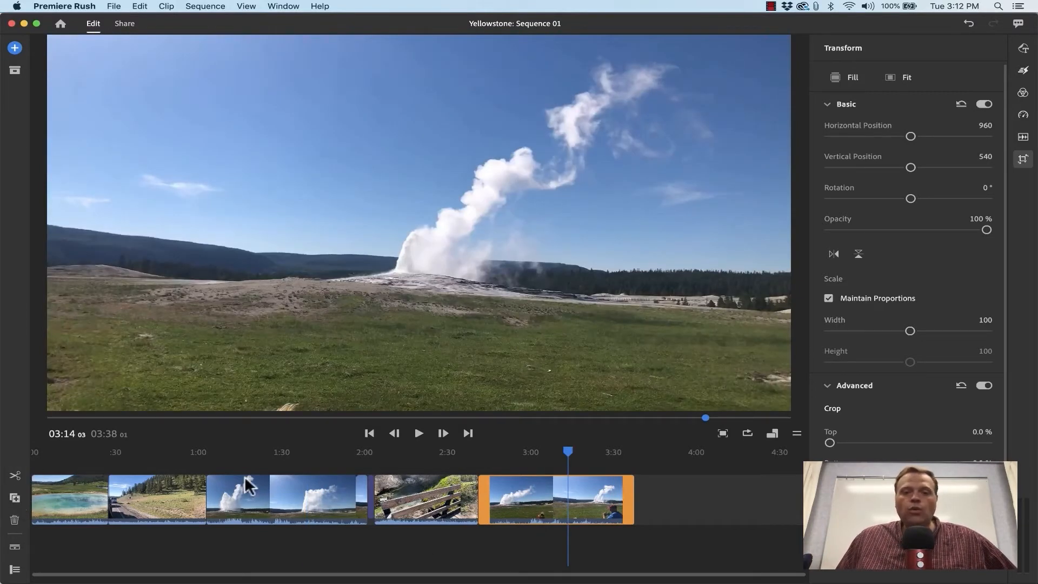
left_click(14, 498)
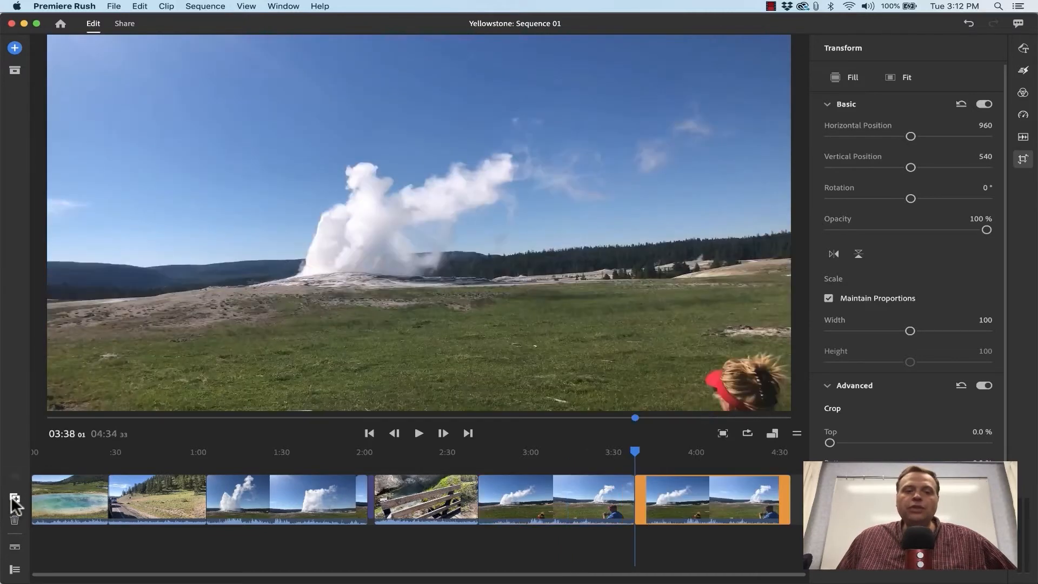
left_click(678, 489)
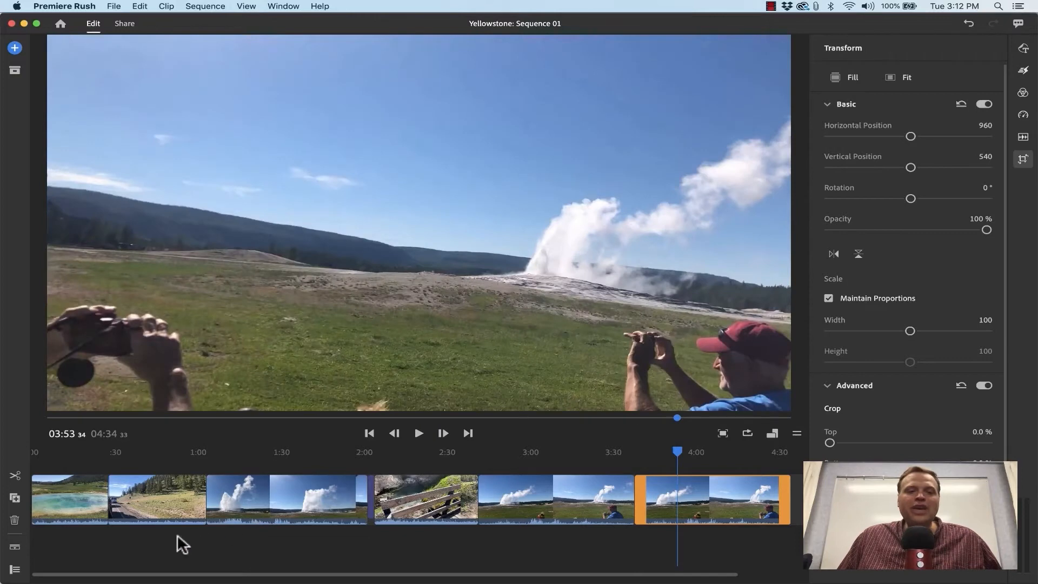
left_click(14, 520)
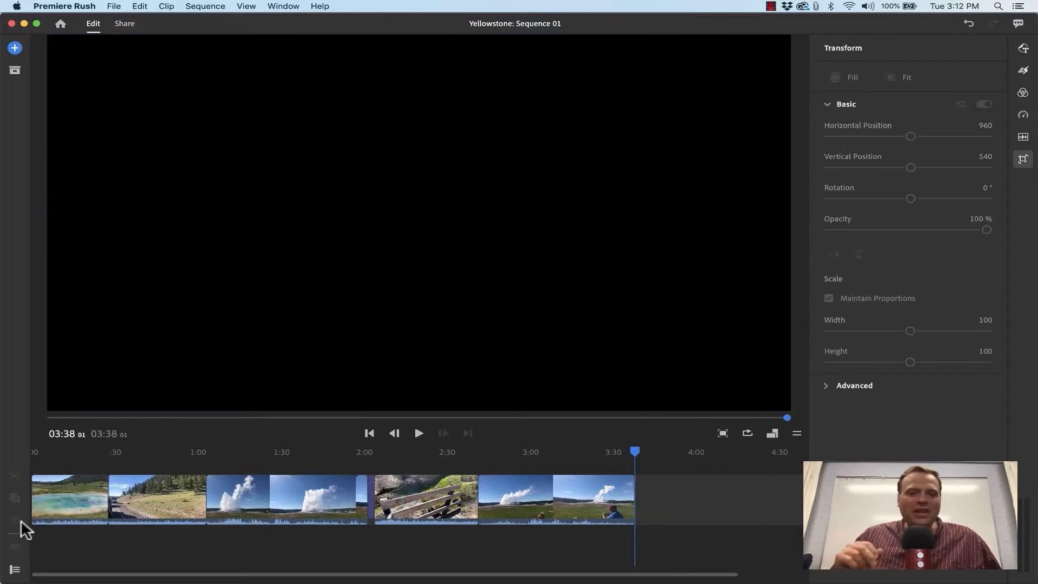
Step: Select the last geyser clip, expand the audio waveforms on the timeline and show the track controls
left_click(522, 500)
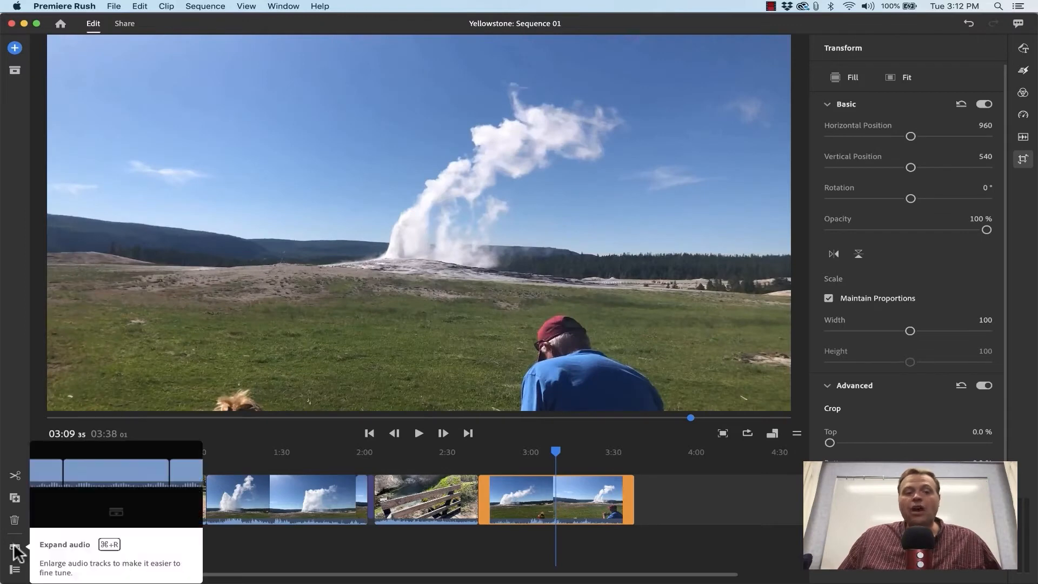
left_click(15, 547)
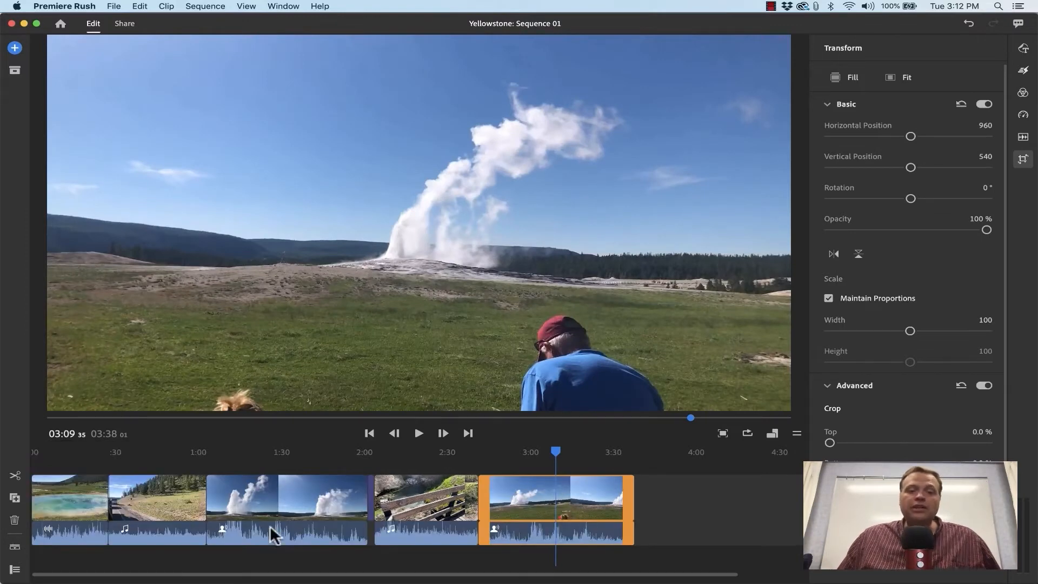
left_click(11, 548)
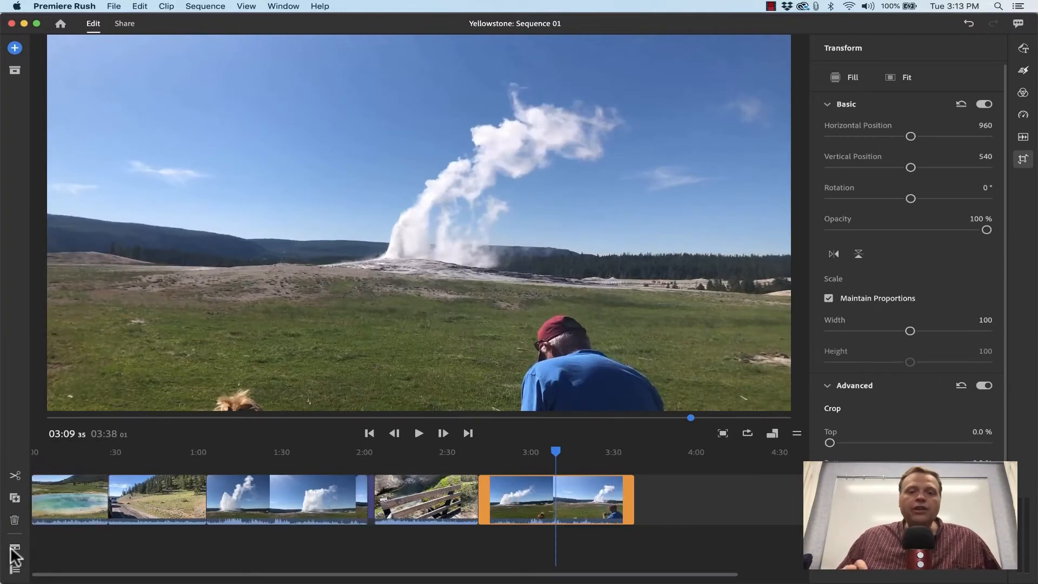
left_click(12, 548)
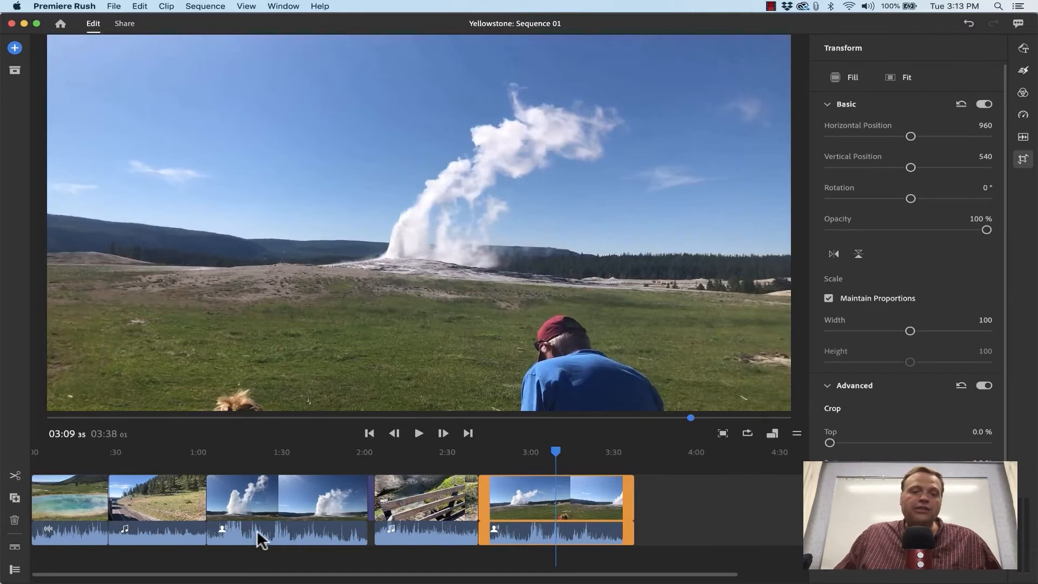
left_click(15, 570)
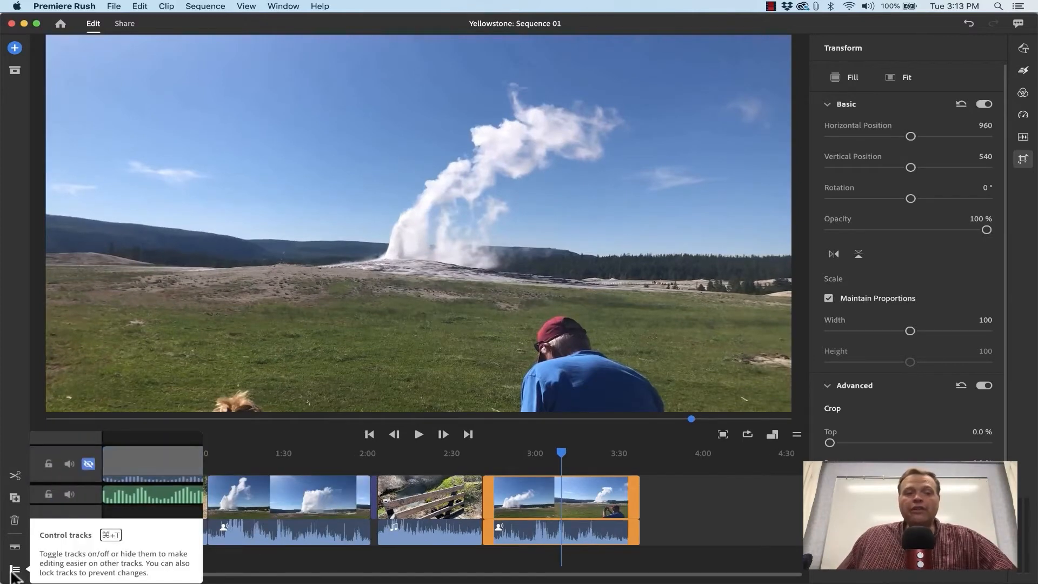
left_click(15, 570)
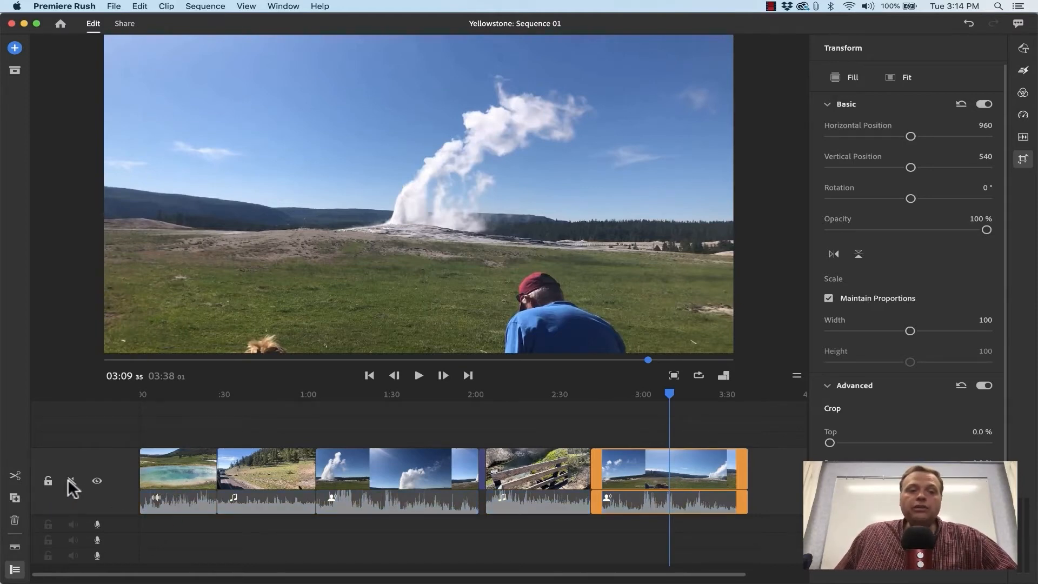
Step: Lock and unlock the main video track, and toggle its visibility off and back on
left_click(50, 481)
left_click(52, 482)
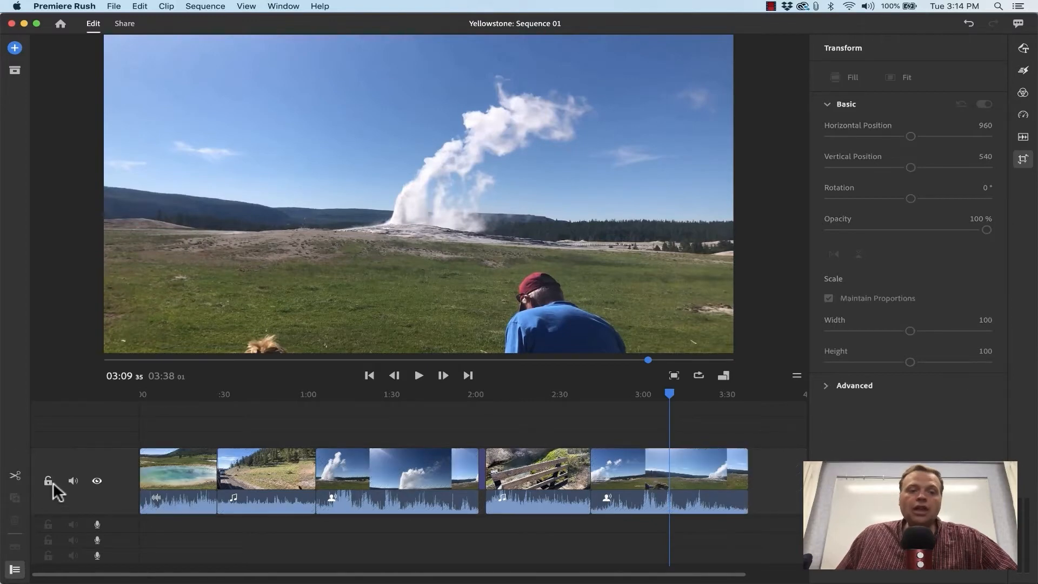
left_click(97, 480)
left_click(98, 479)
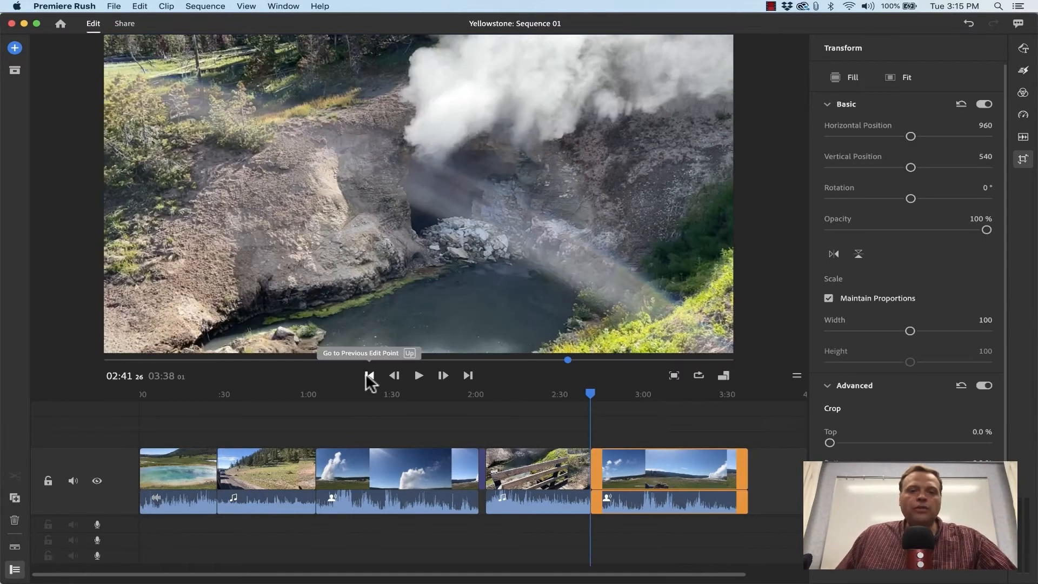
Step: Jump back through the edit points to the start of the sequence
left_click(368, 375)
left_click(367, 375)
left_click(367, 375)
left_click(368, 375)
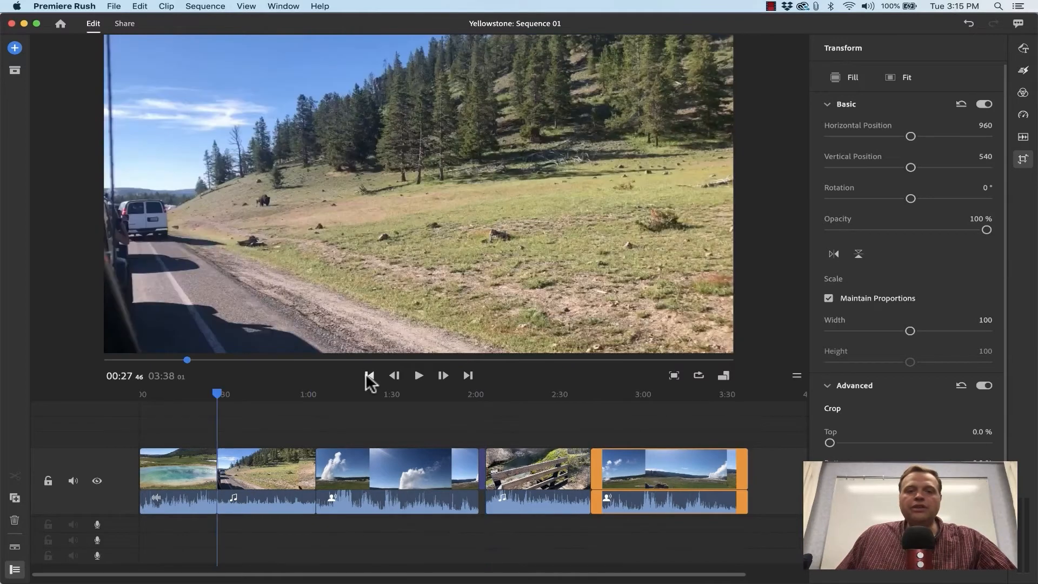
left_click(368, 376)
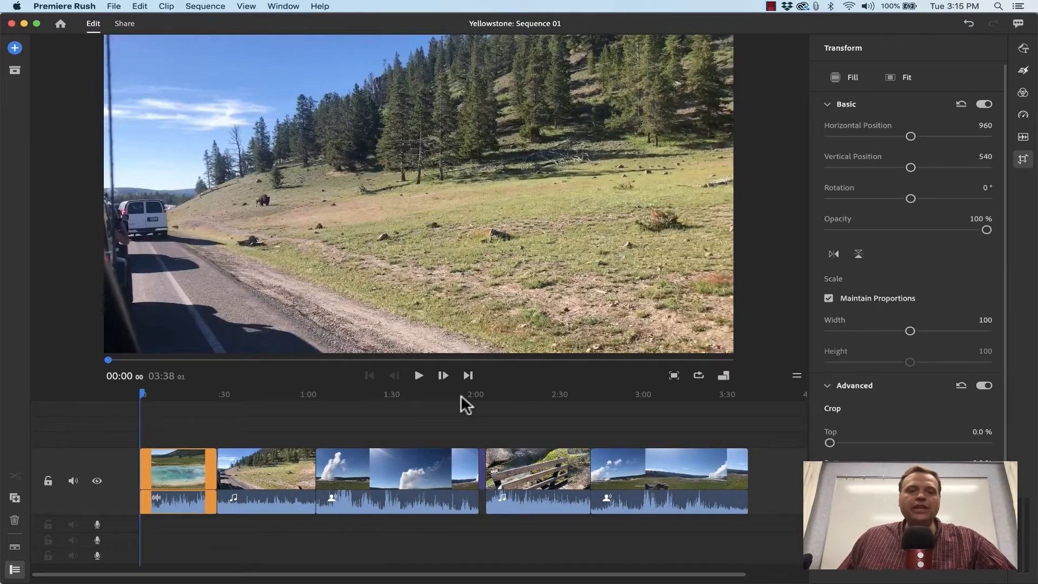
Step: Play short passages of the hot spring, geyser and roadside clips and return the playhead to the sequence start
left_click(420, 373)
left_click(150, 392)
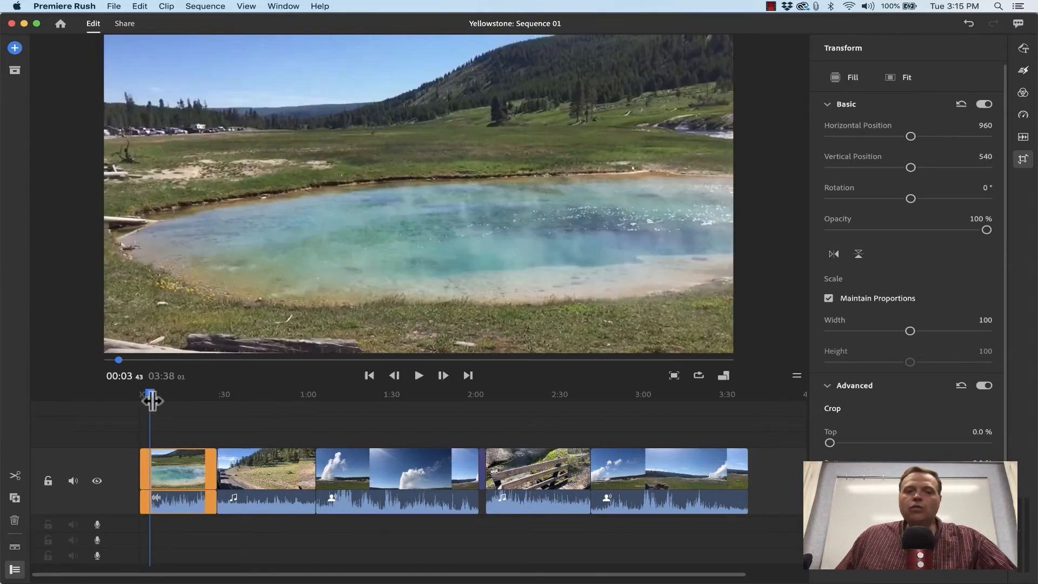
left_click_drag(151, 393, 403, 385)
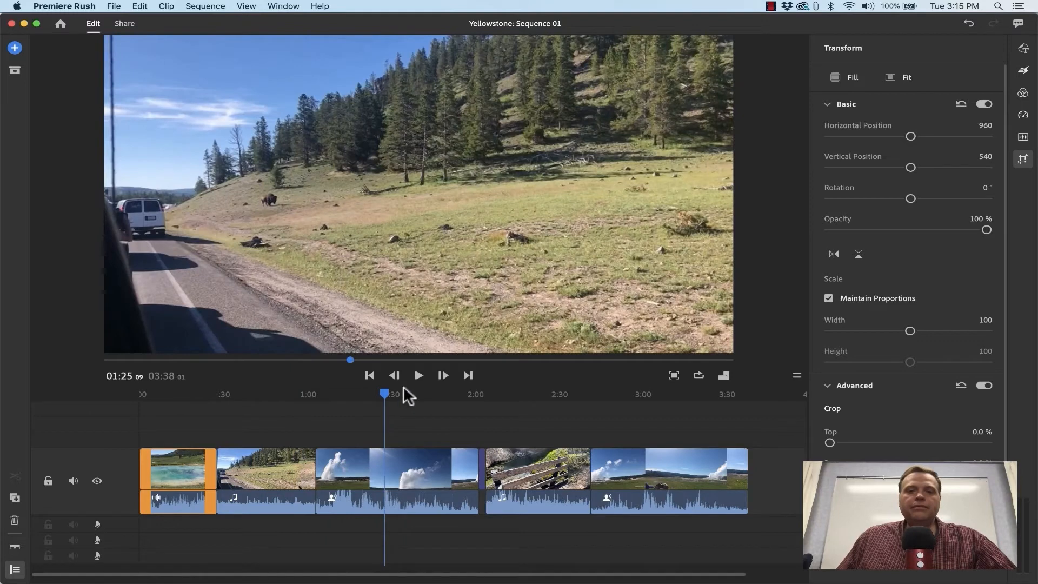
left_click(415, 375)
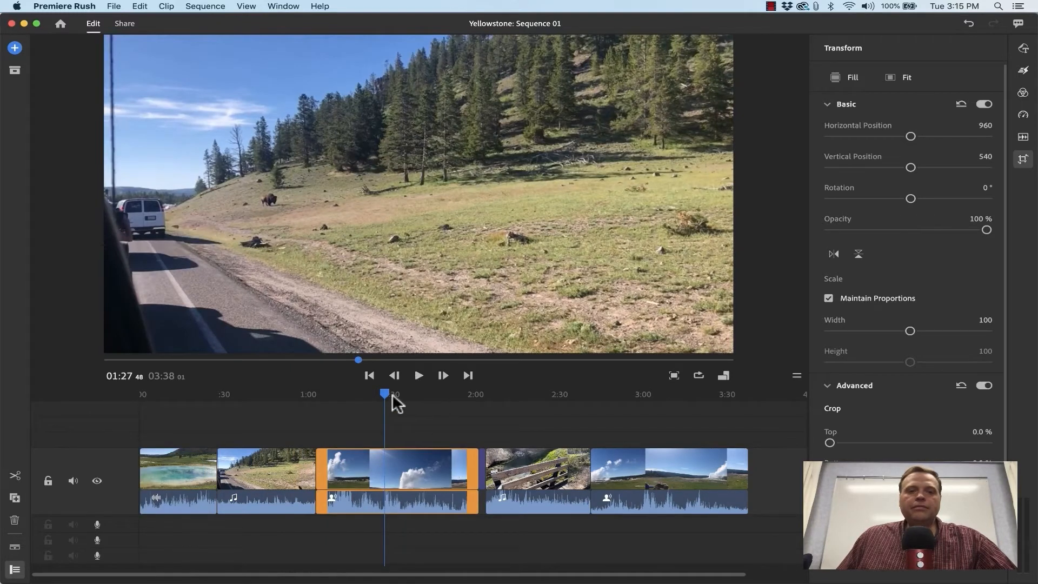
left_click_drag(388, 392, 300, 425)
left_click(414, 376)
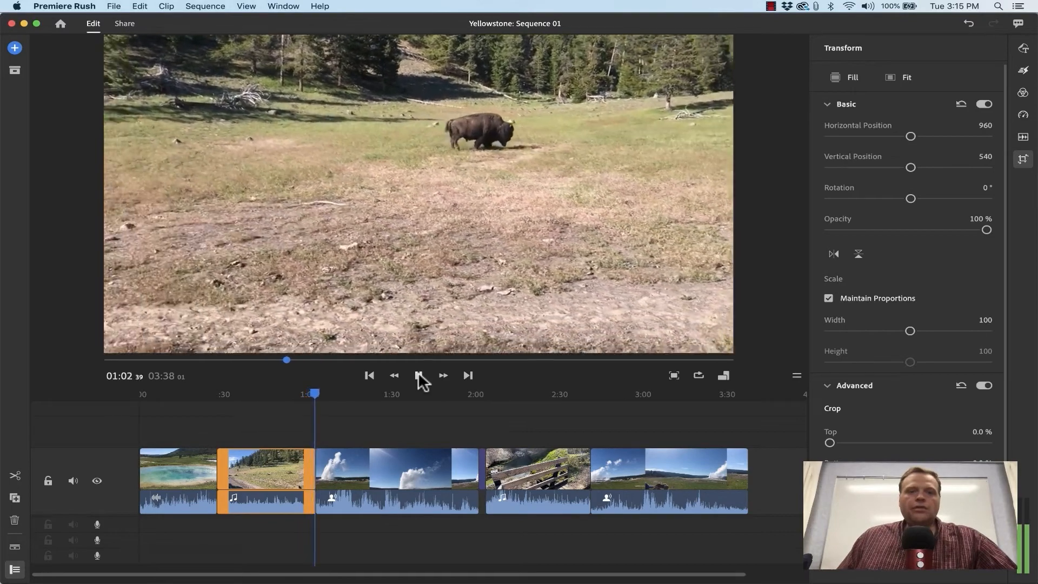
left_click(419, 375)
mouse_move(316, 394)
left_mouse_down()
mouse_move(624, 435)
mouse_move(128, 476)
left_mouse_up()
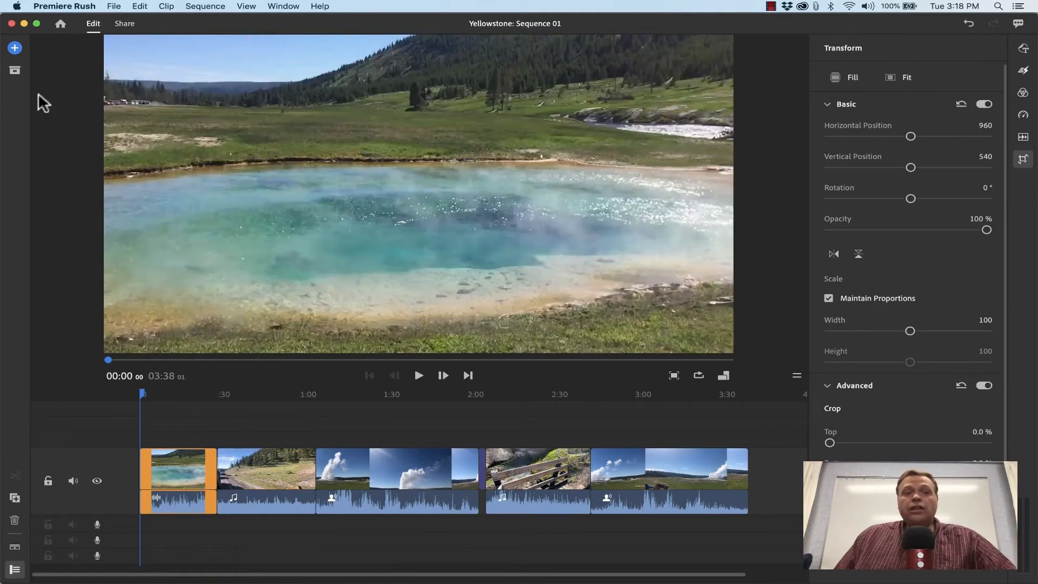
Step: Open the audio library and browse its full list of soundtracks
left_click(14, 49)
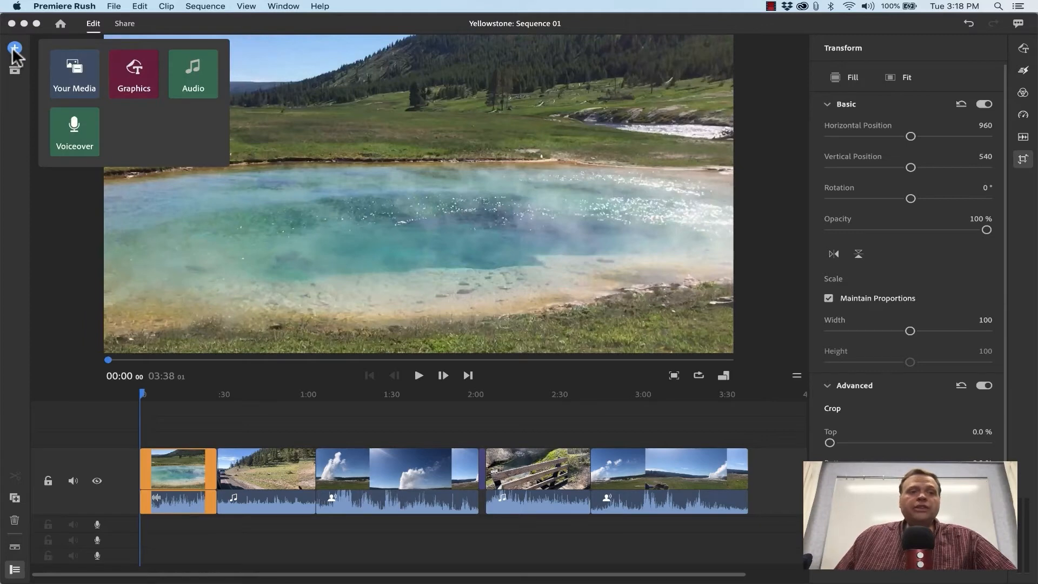
left_click(188, 83)
scroll(151, 244, "down", 3)
scroll(155, 258, "up", 3)
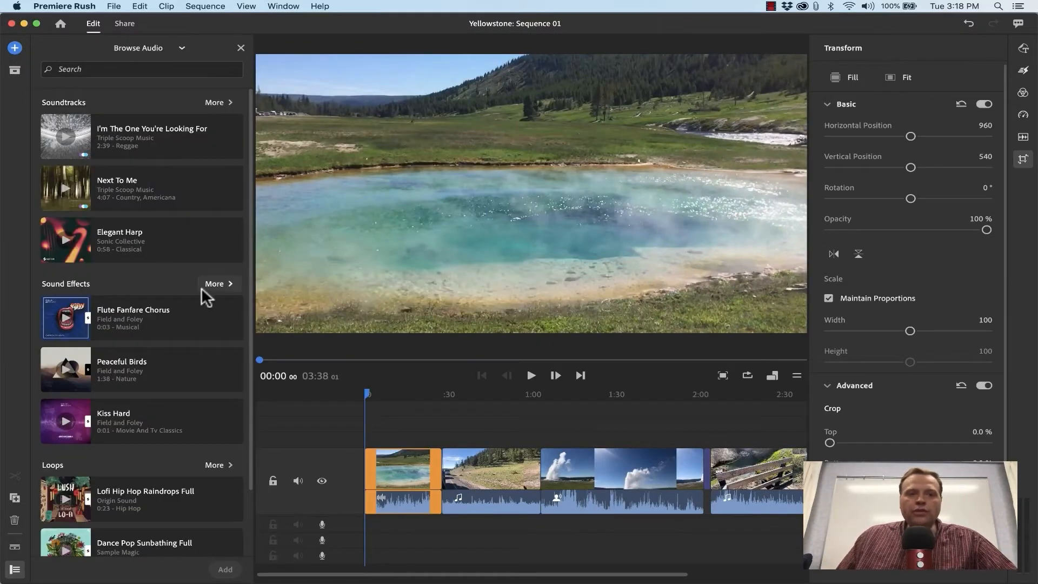
left_click(226, 102)
scroll(168, 216, "down", 15)
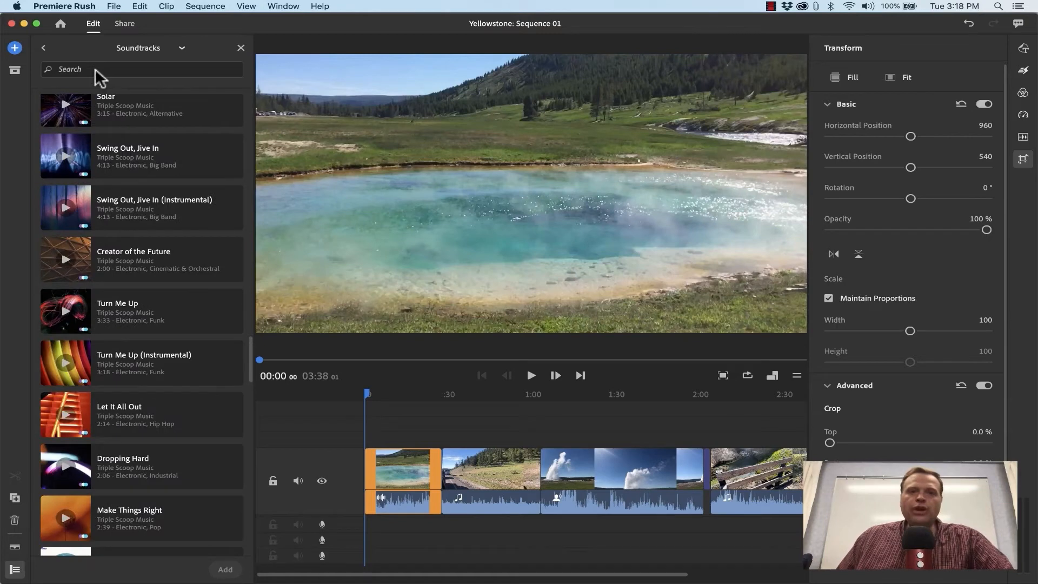
Step: Search the soundtracks for "nature" and add Force Of Nature (Instrumental) under the video from the sequence start
left_click(96, 68)
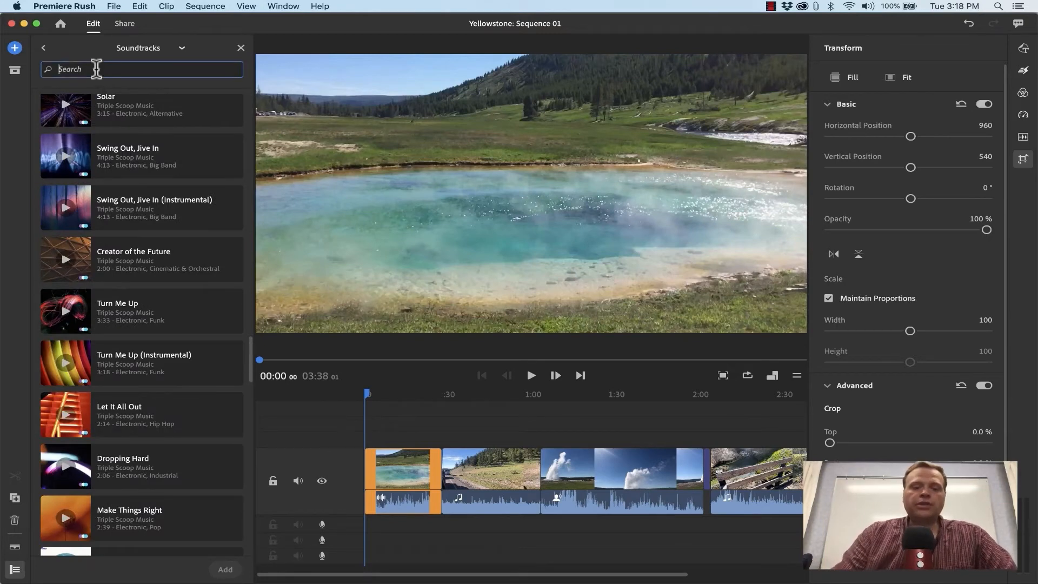
type("nature")
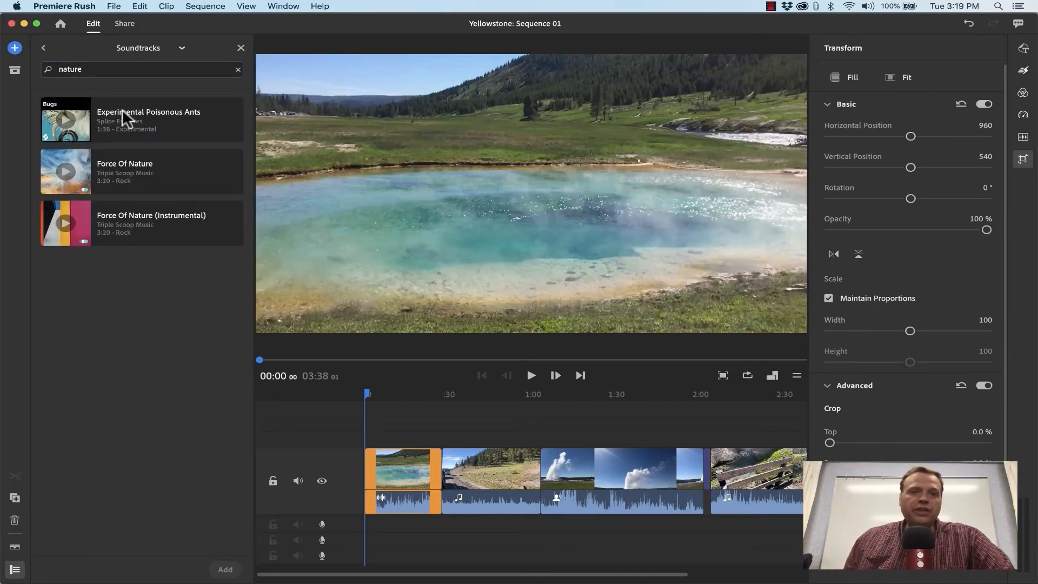
left_click(119, 165)
left_click(66, 226)
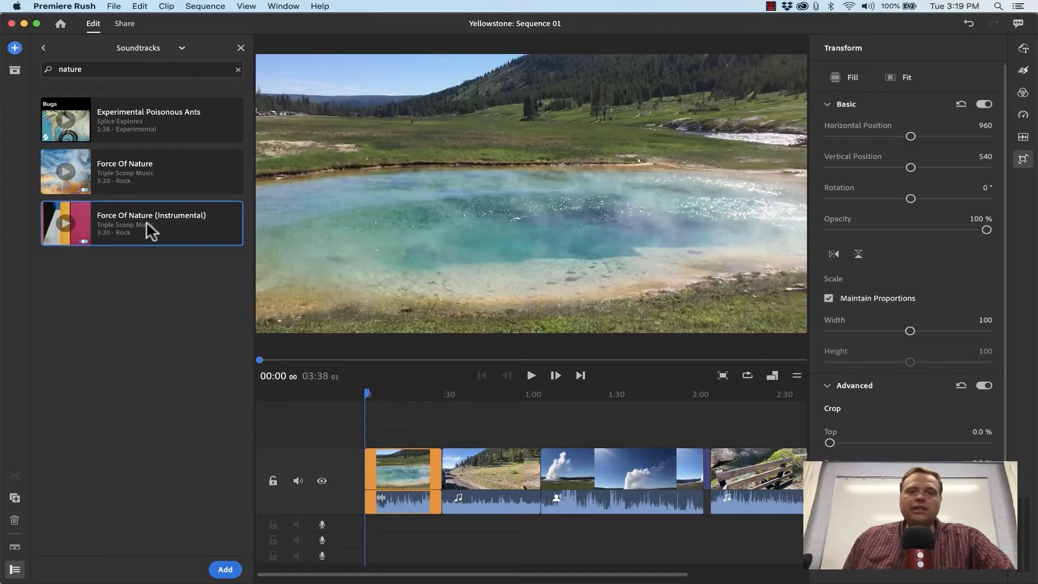
left_click(226, 571)
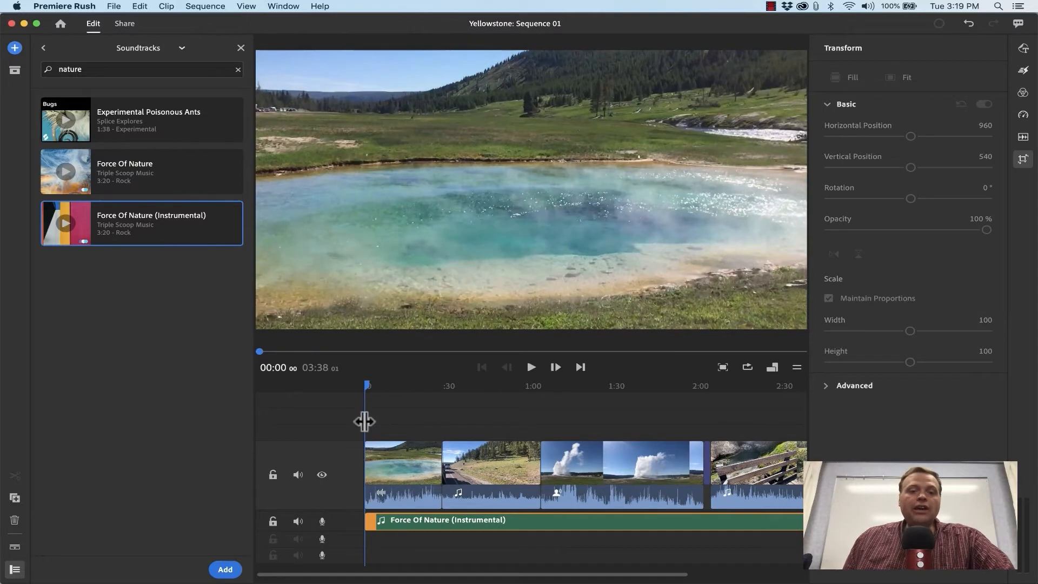
left_click(240, 45)
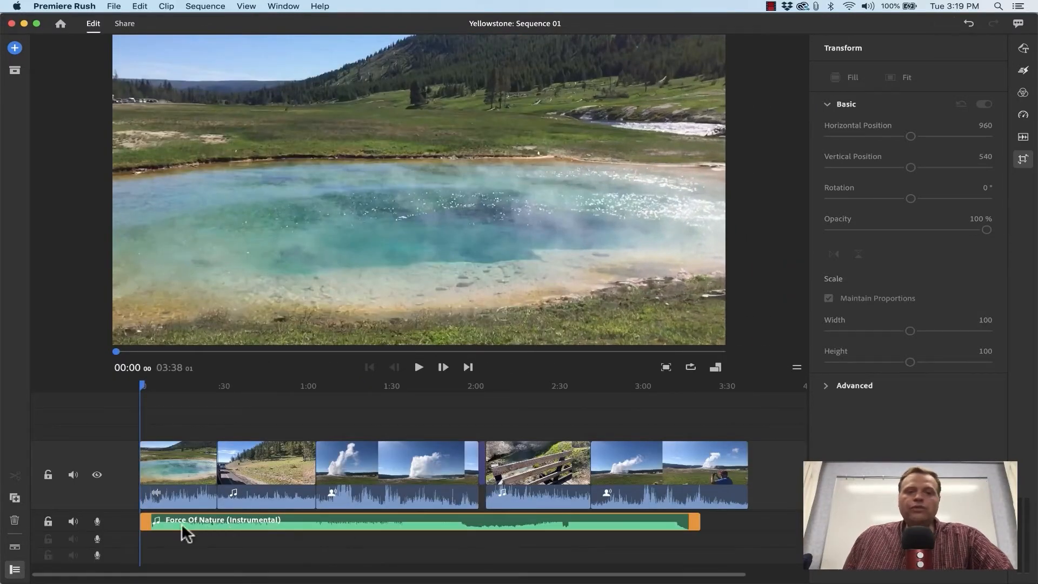
Step: Collapse the expanded audio and alternate the selection between the roadside clip and the soundtrack, ending on the soundtrack
left_click_drag(224, 528, 173, 521)
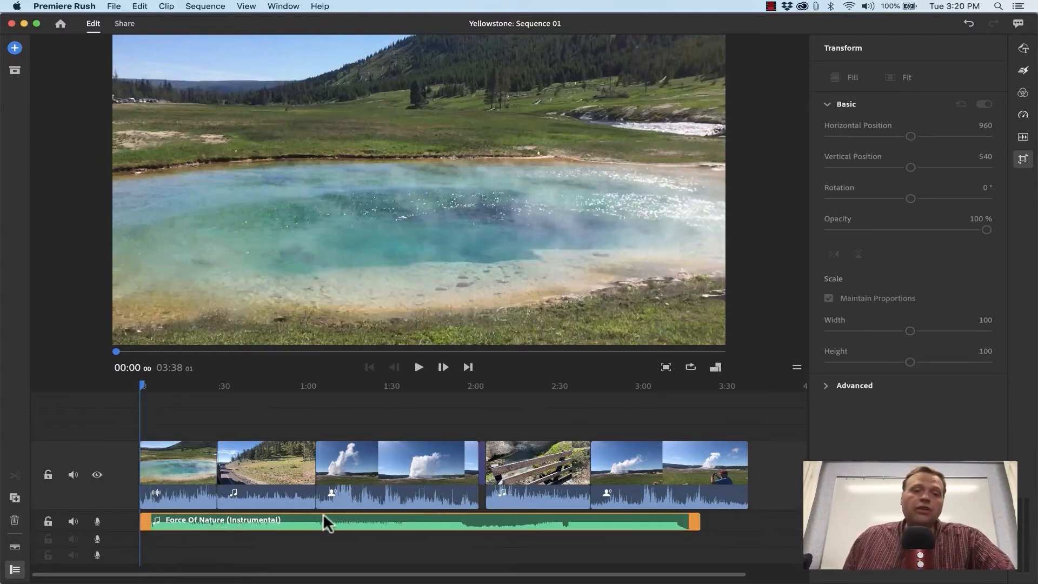
left_click(239, 475)
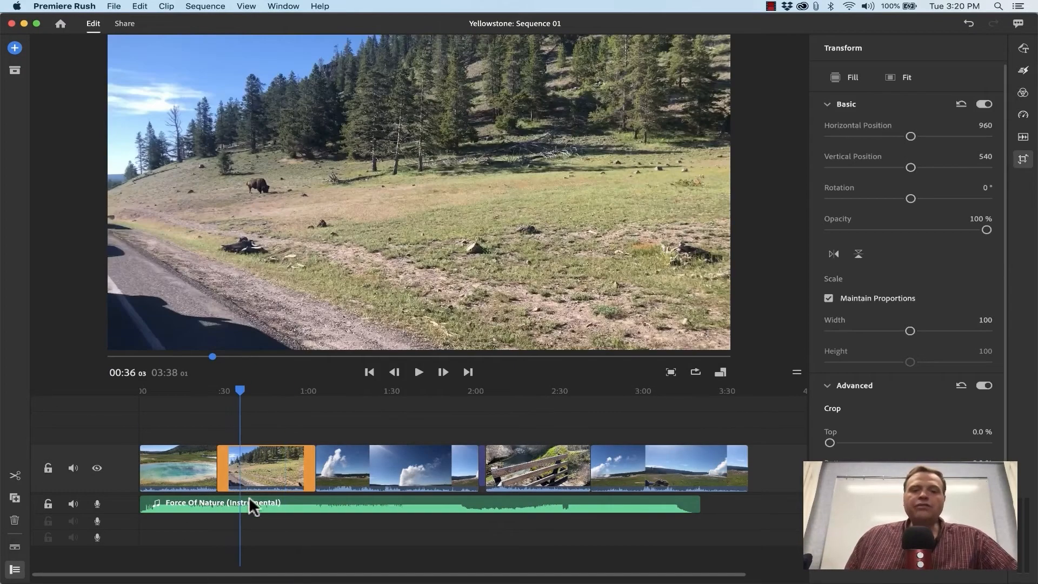
left_click(253, 498)
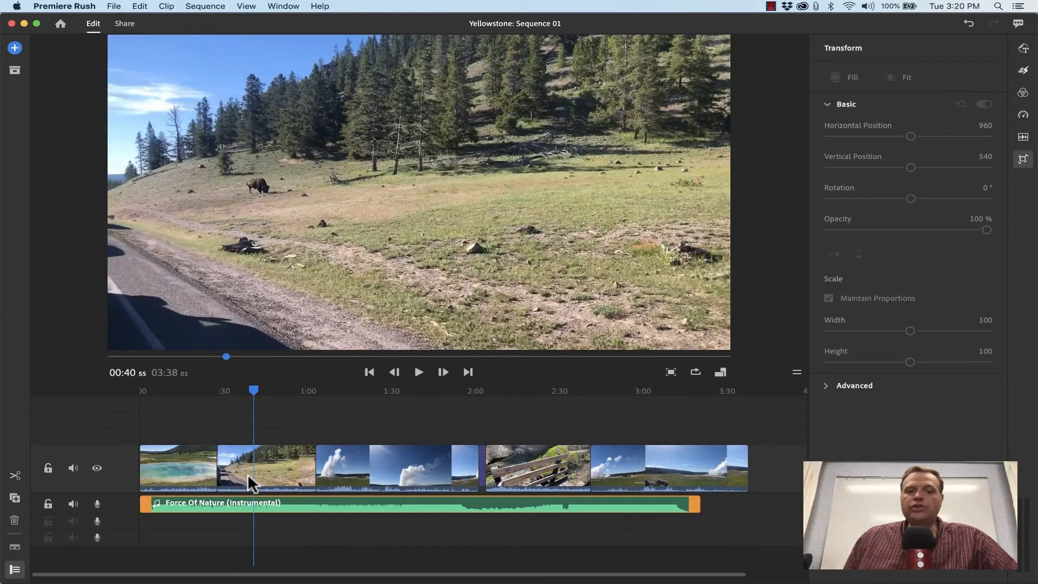
left_click(245, 471)
left_click(249, 498)
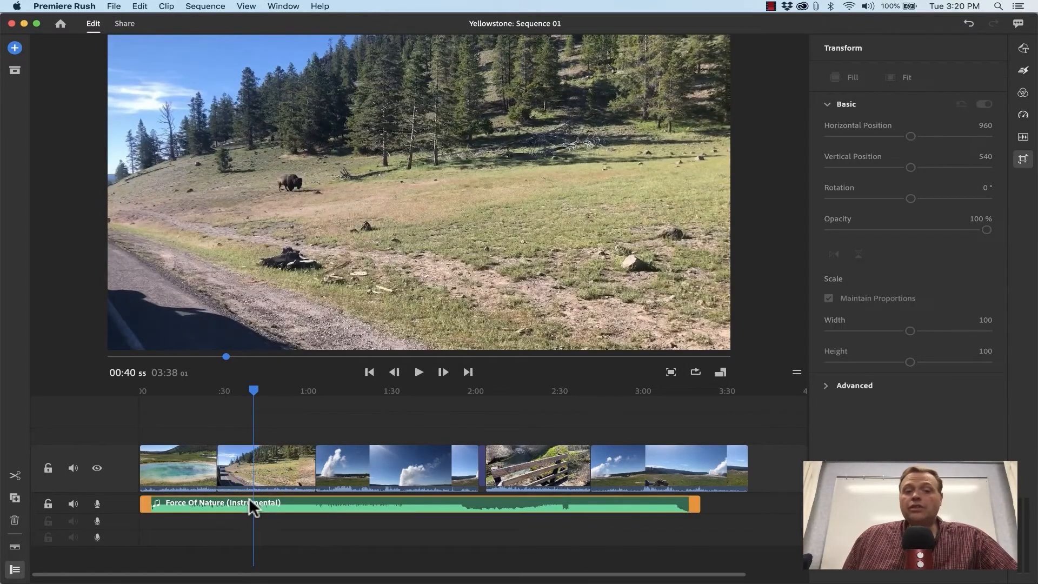
Step: Expand the audio of the video clips from the roadside clip, then switch the expanded audio to the Force Of Nature soundtrack
left_click(236, 473)
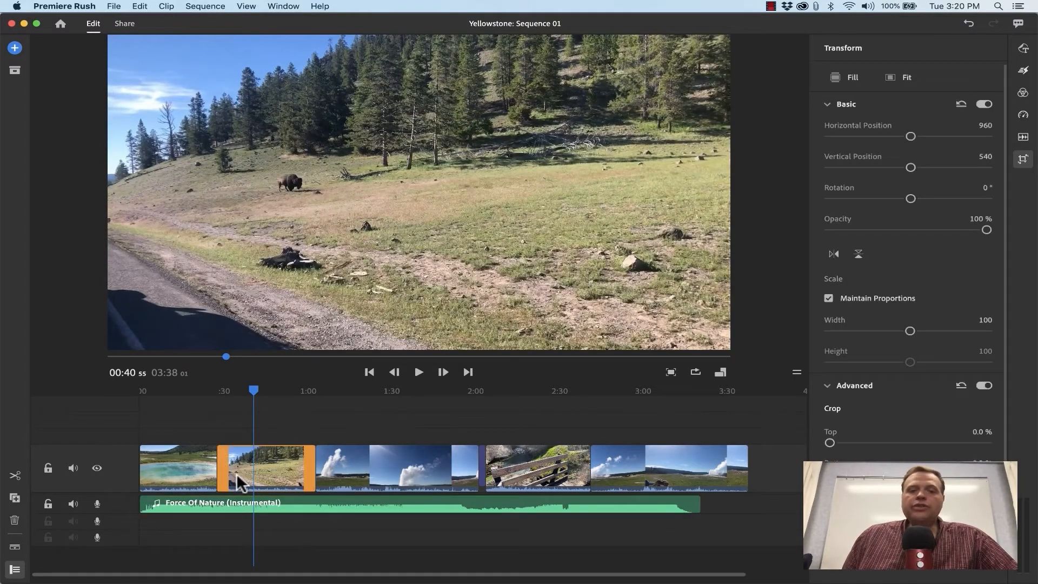
left_click(182, 475)
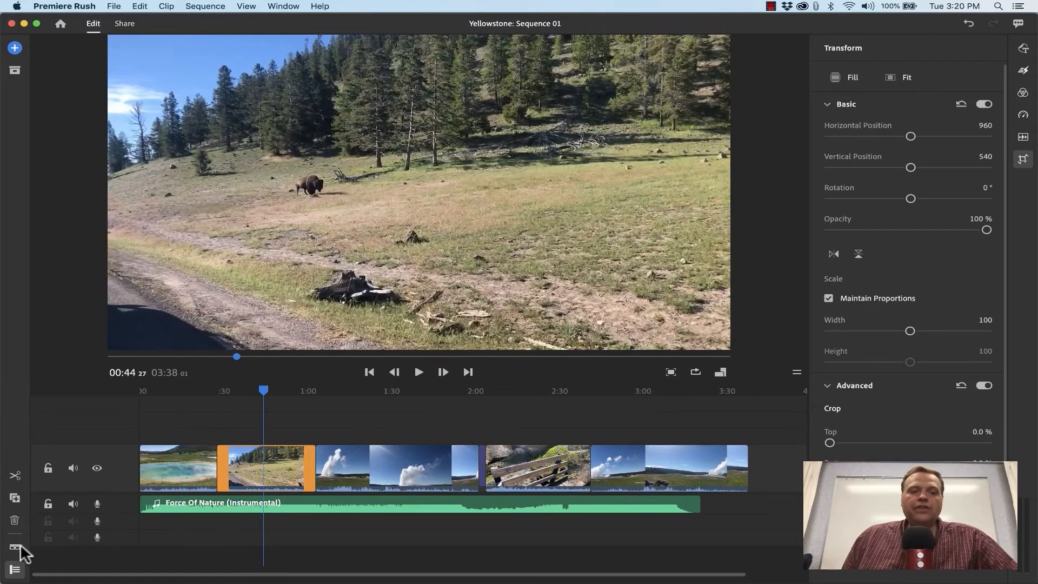
left_click(15, 548)
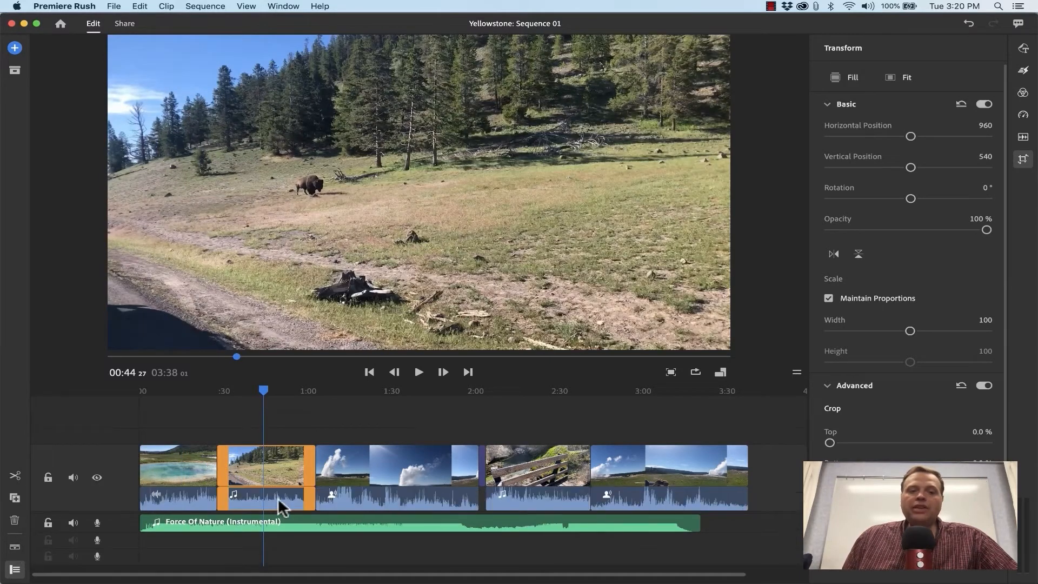
left_click(375, 517)
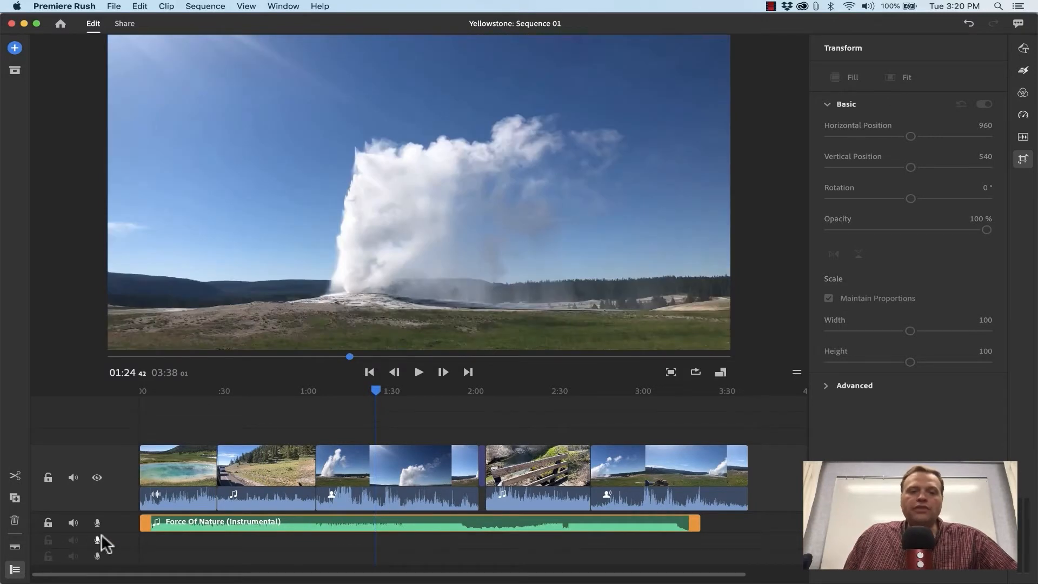
left_click(19, 549)
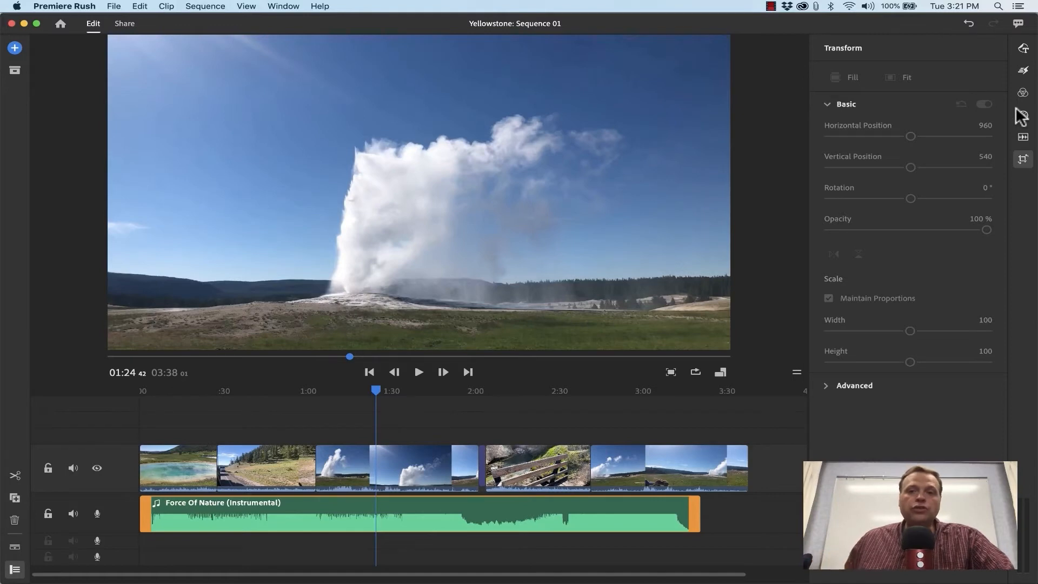
Step: Browse the title graphics and add the Circular Reveal Title template to the sequence
left_click(1023, 159)
left_click(1023, 50)
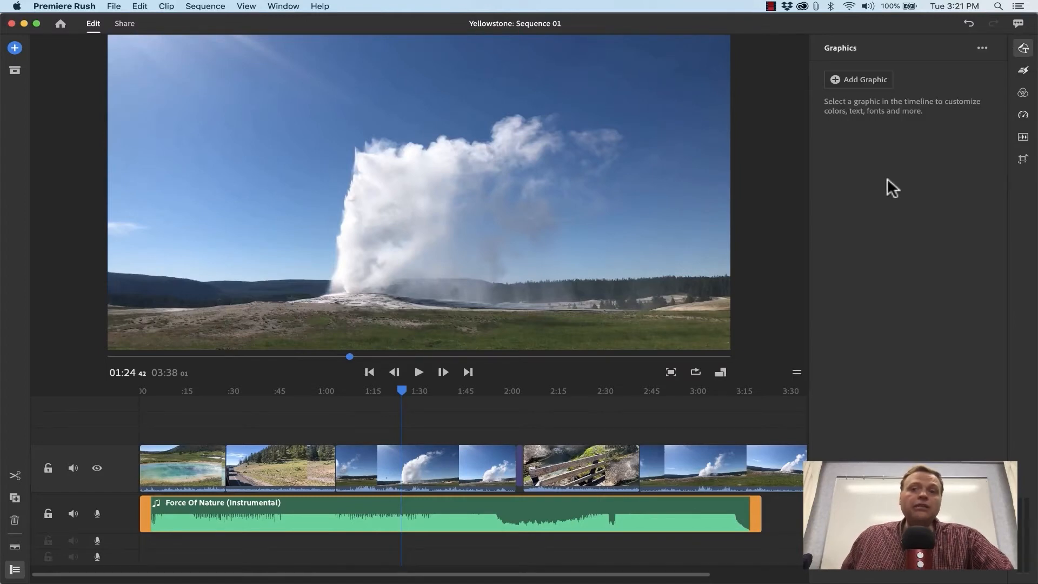
left_click(860, 82)
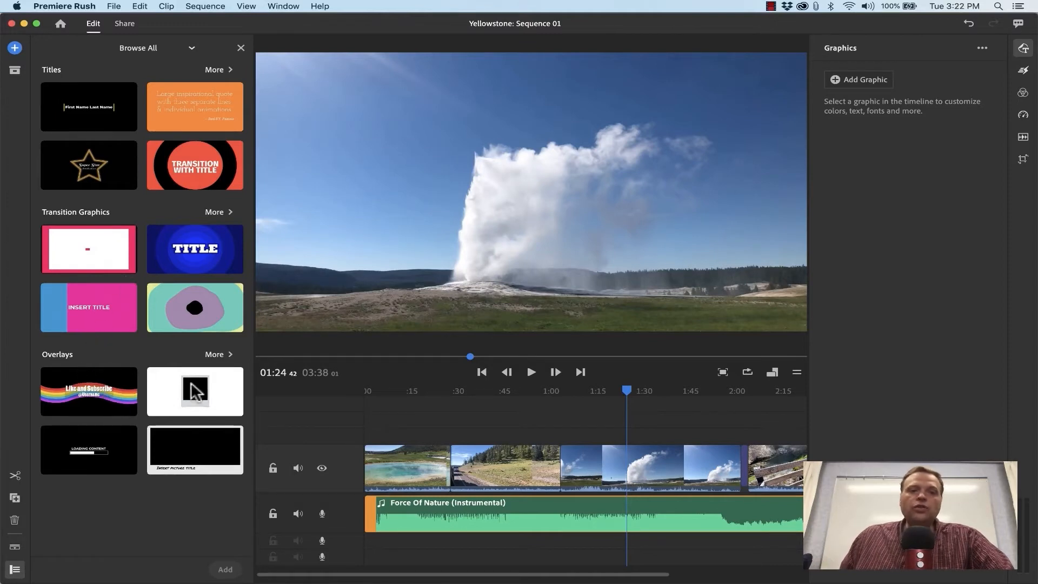
left_click(224, 71)
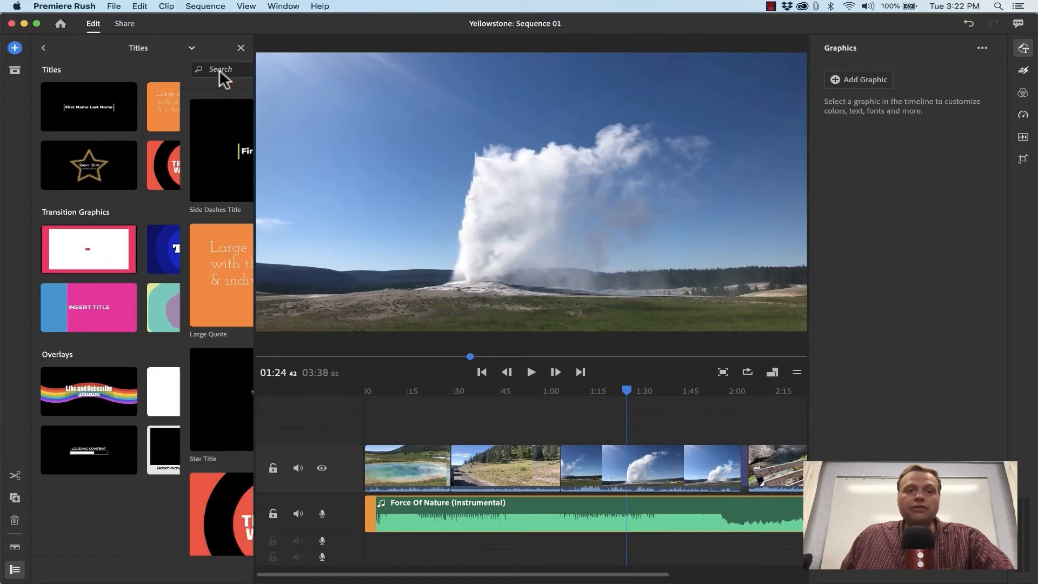
scroll(199, 238, "down", 5)
left_click(132, 200)
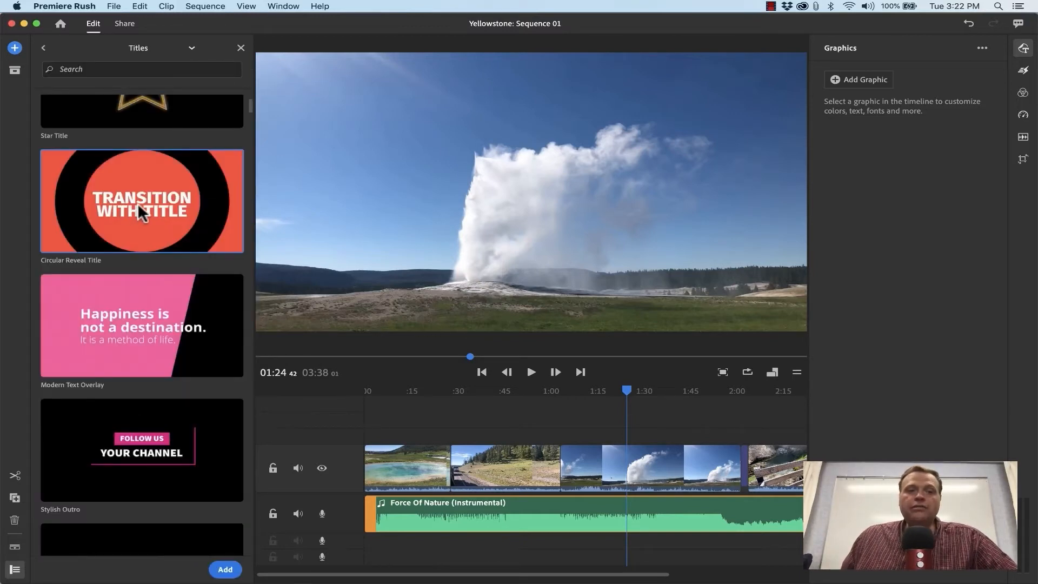
left_click(223, 570)
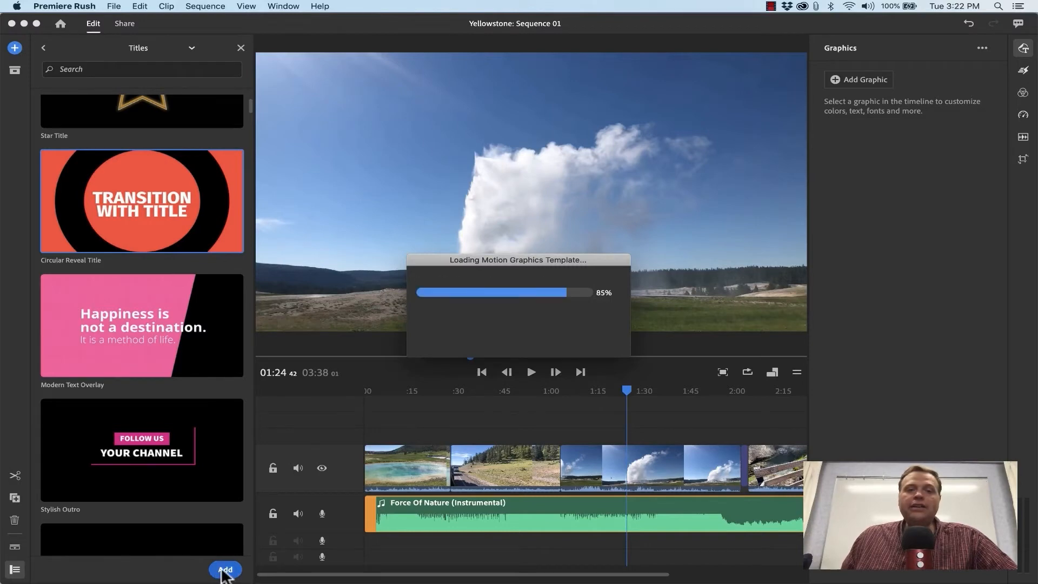
Step: Move the title to the sequence start, ahead of the hot spring clip, and play it from the beginning
left_click_drag(638, 427, 368, 453)
left_click(371, 362)
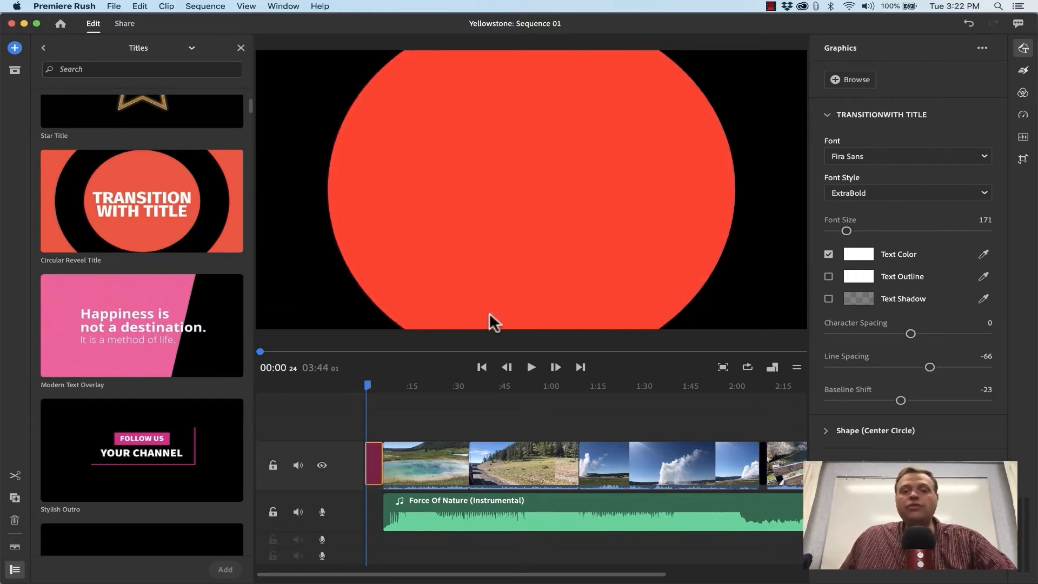
left_click(530, 367)
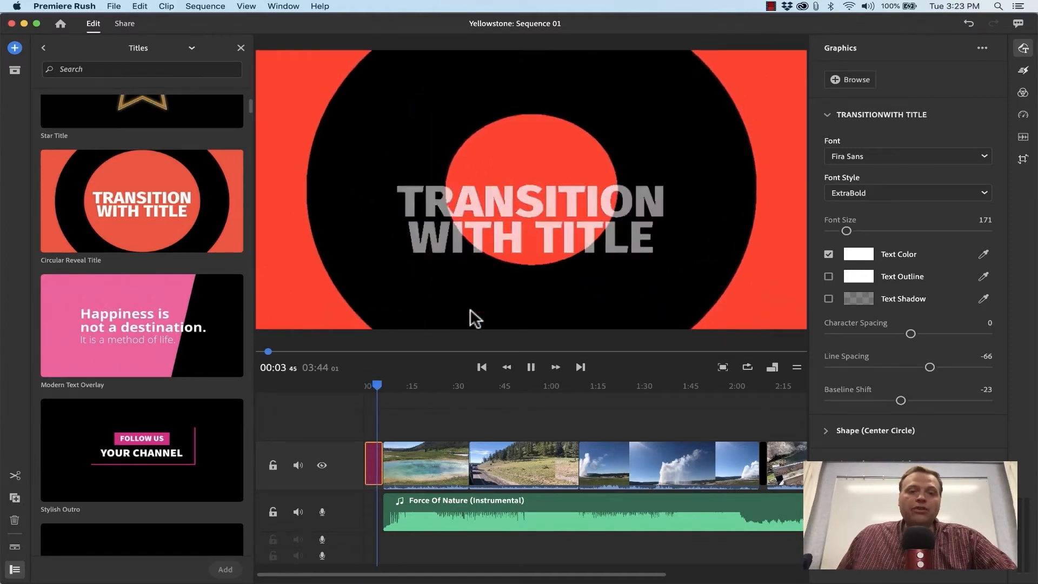
Step: Move the title onto a track above the hot spring clip at the sequence start and play the overlay
left_click_drag(371, 456, 368, 432)
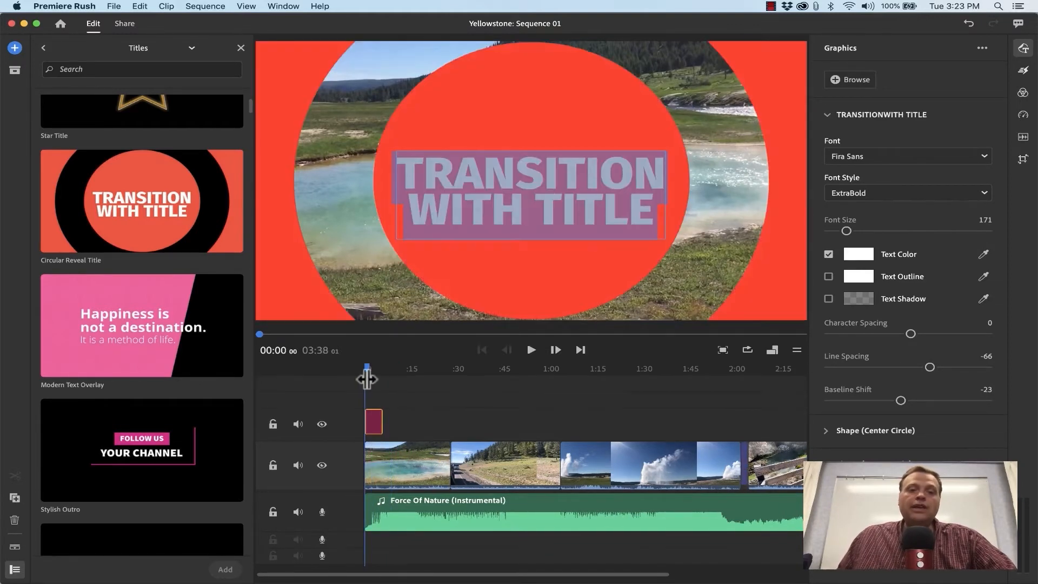
left_click(531, 350)
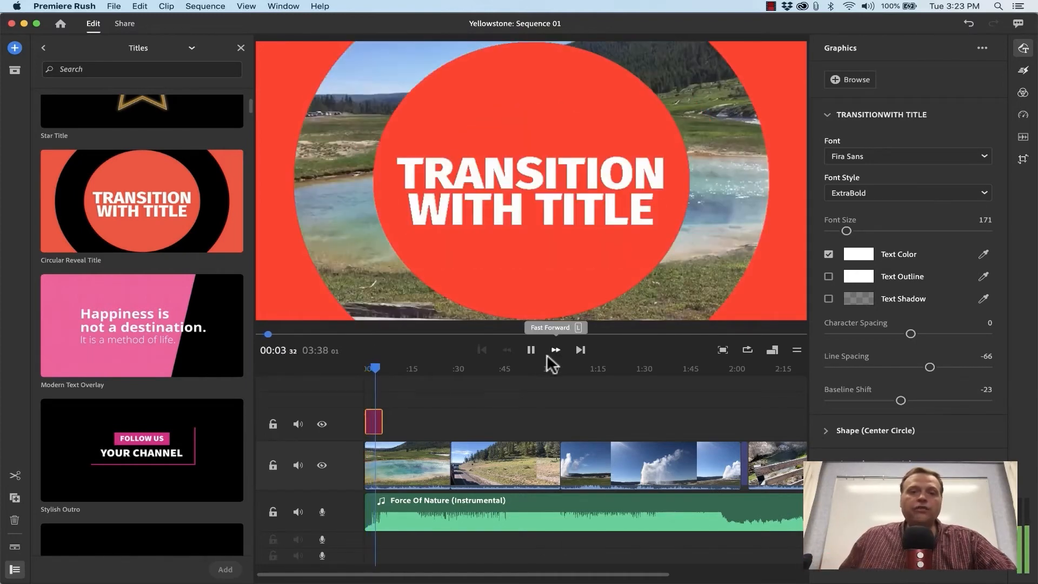
left_click(531, 350)
Step: Replace the title's placeholder text with "Yellowstone", "National" and "Park" on three lines
double_click(514, 237)
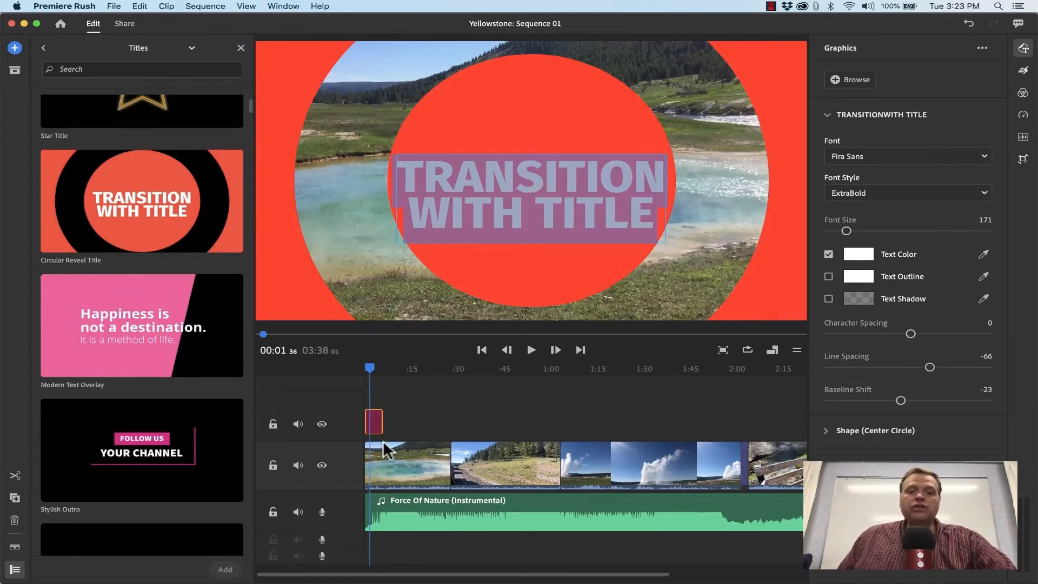
left_click(371, 381)
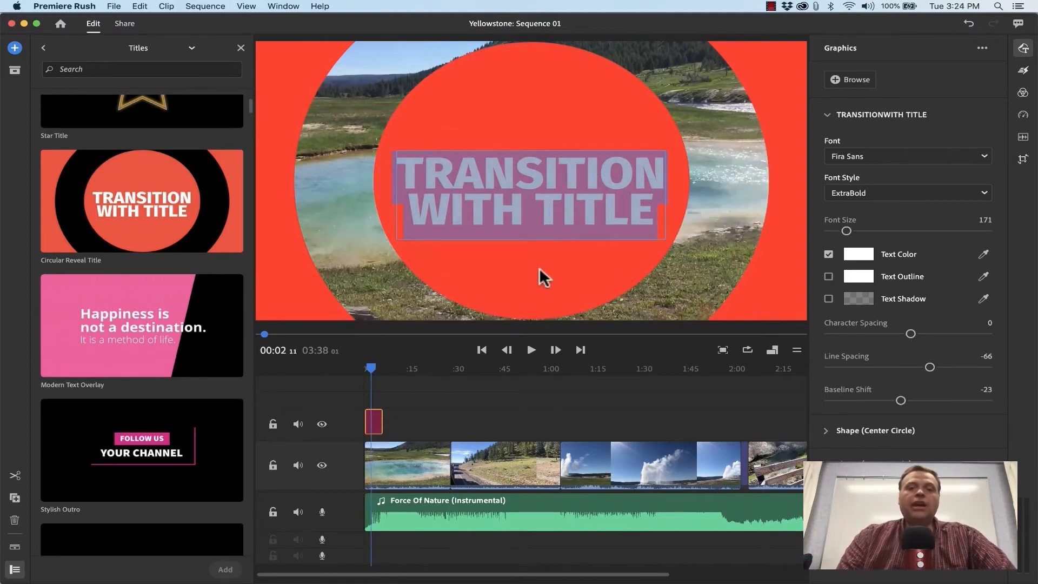
type("Yellowstone")
key("Return")
type("National")
key("Return")
type("Park")
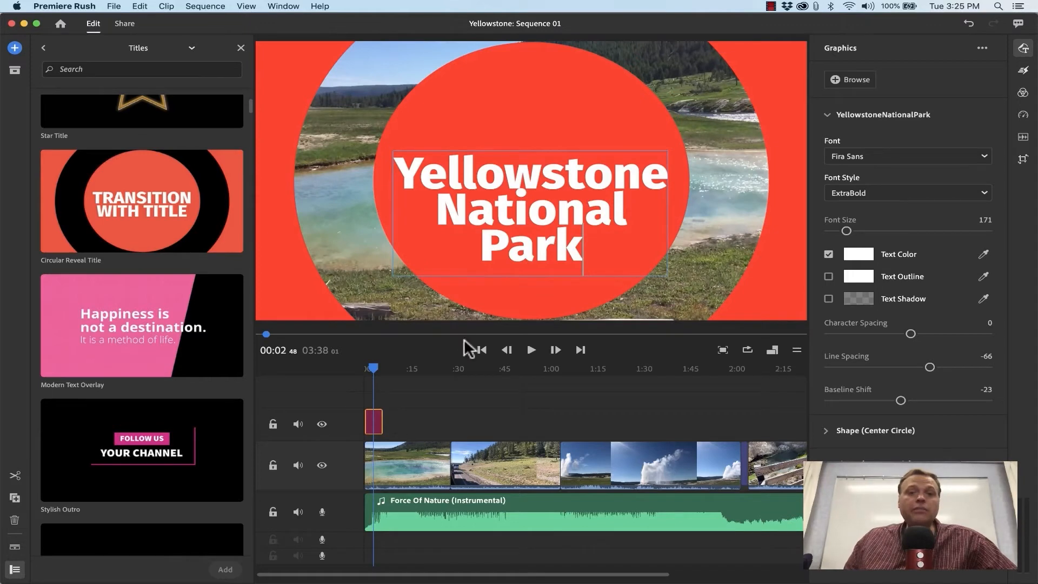
Step: Select the hot spring clip, title and roadside clip in turn, play the title from the sequence start and return the playhead there
left_click(401, 459)
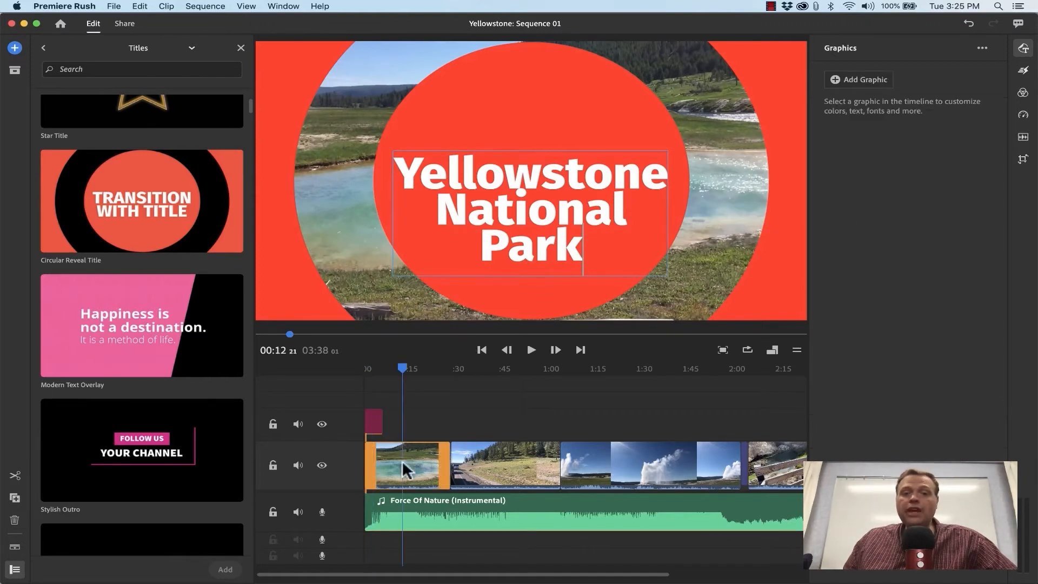
left_click(375, 424)
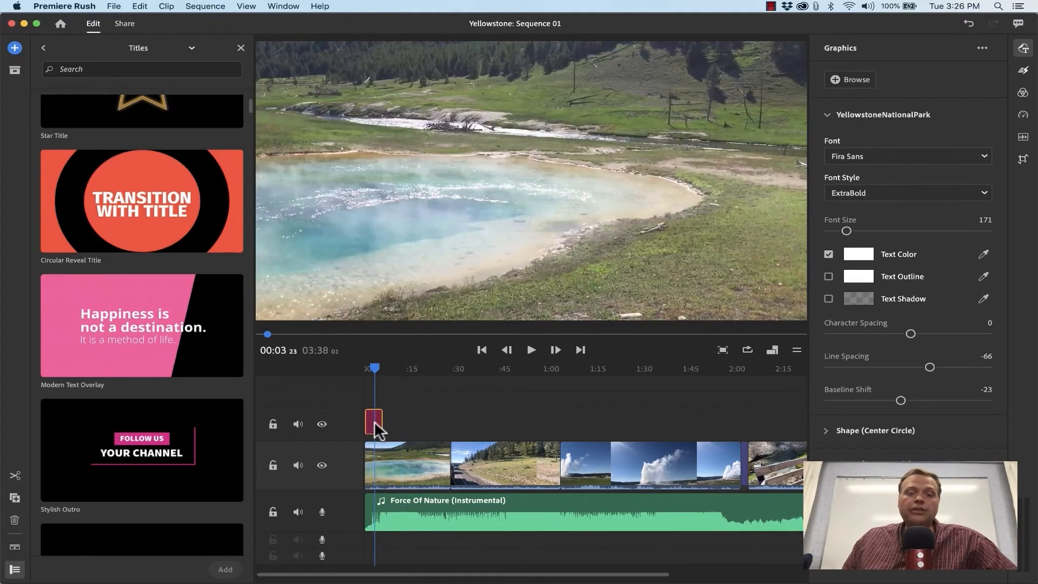
left_click(521, 465)
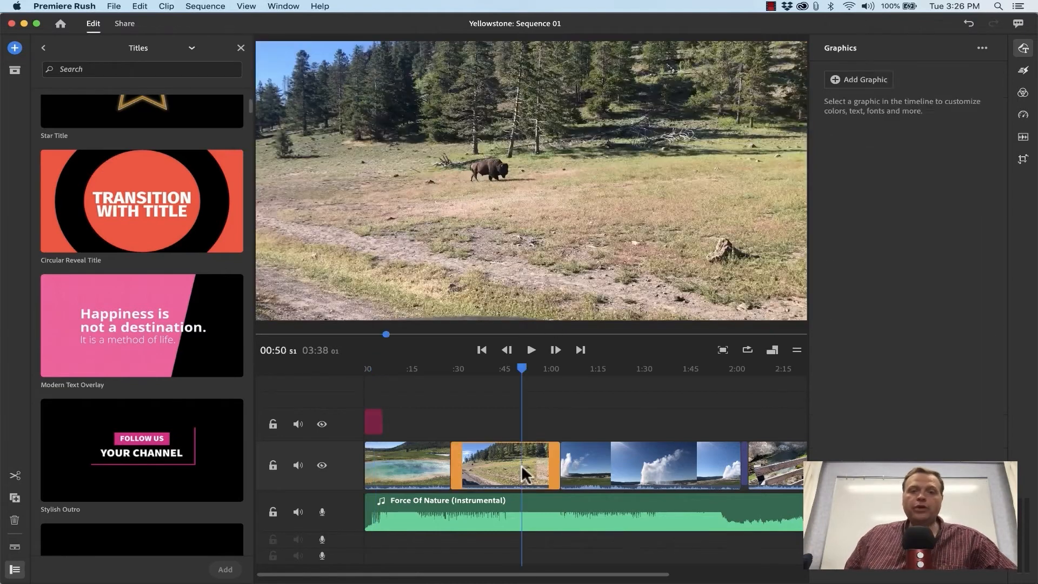
left_click(362, 380)
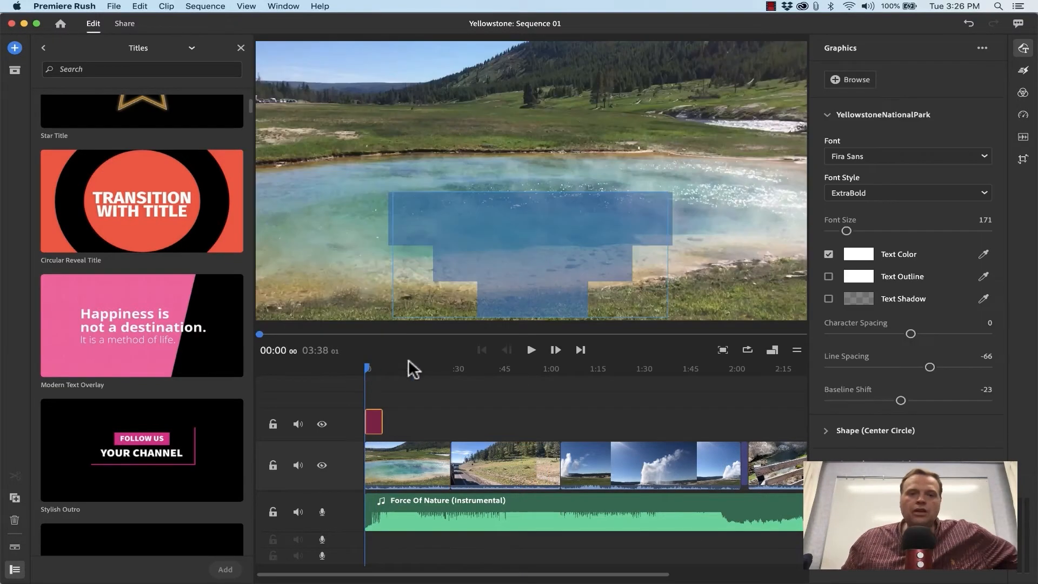
left_click(532, 350)
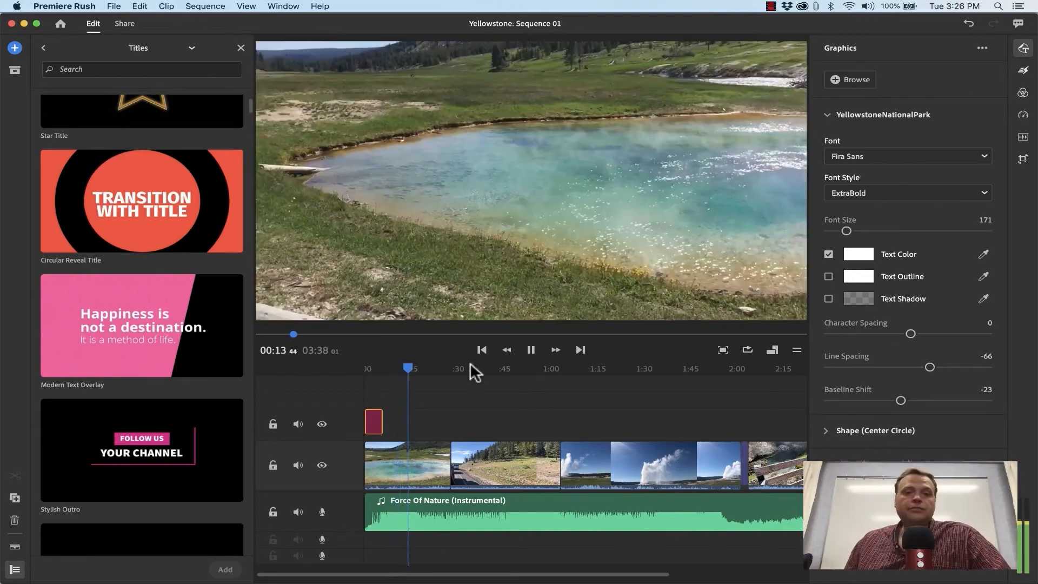
left_click_drag(404, 369, 353, 387)
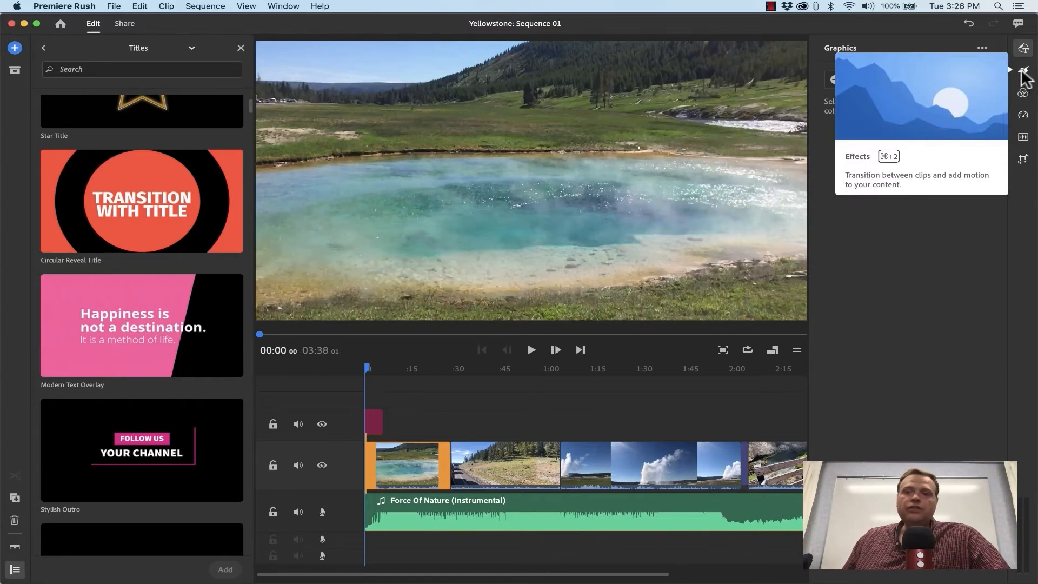
Step: Apply a Dissolve transition between the hot spring and roadside clips, then play across the cut
left_click(1023, 71)
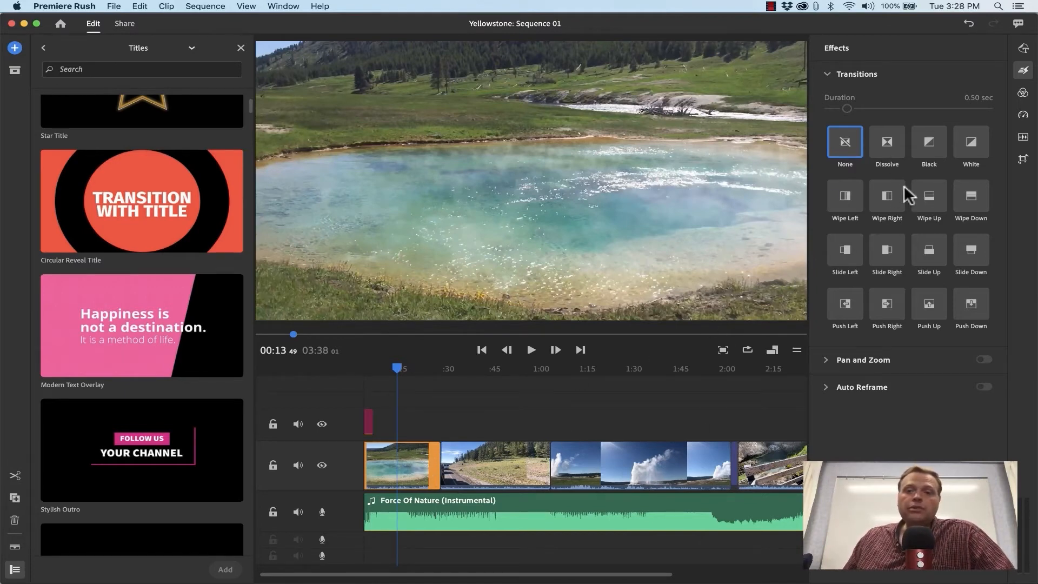
left_click_drag(886, 149, 444, 478)
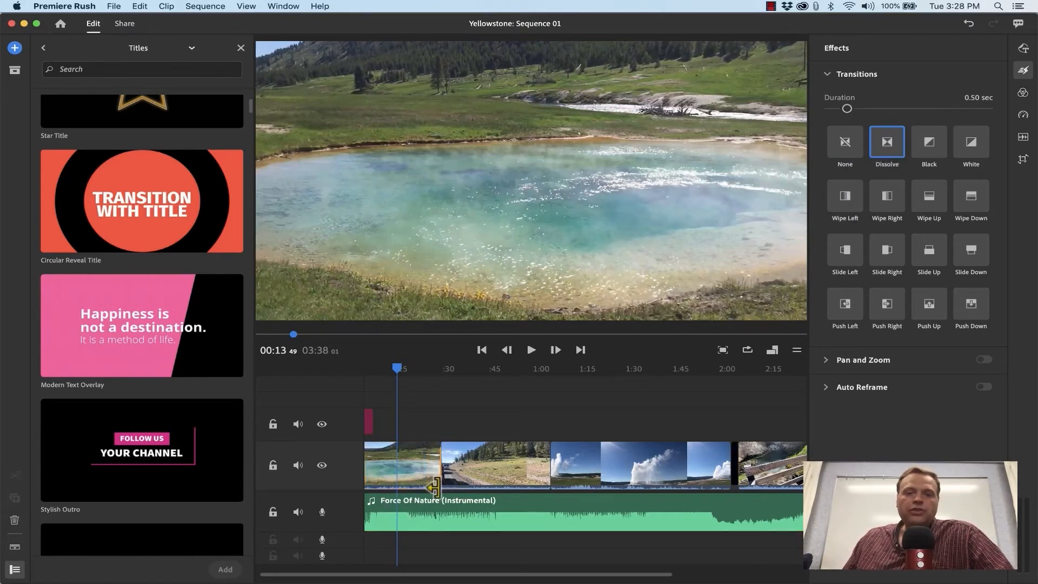
left_click(436, 382)
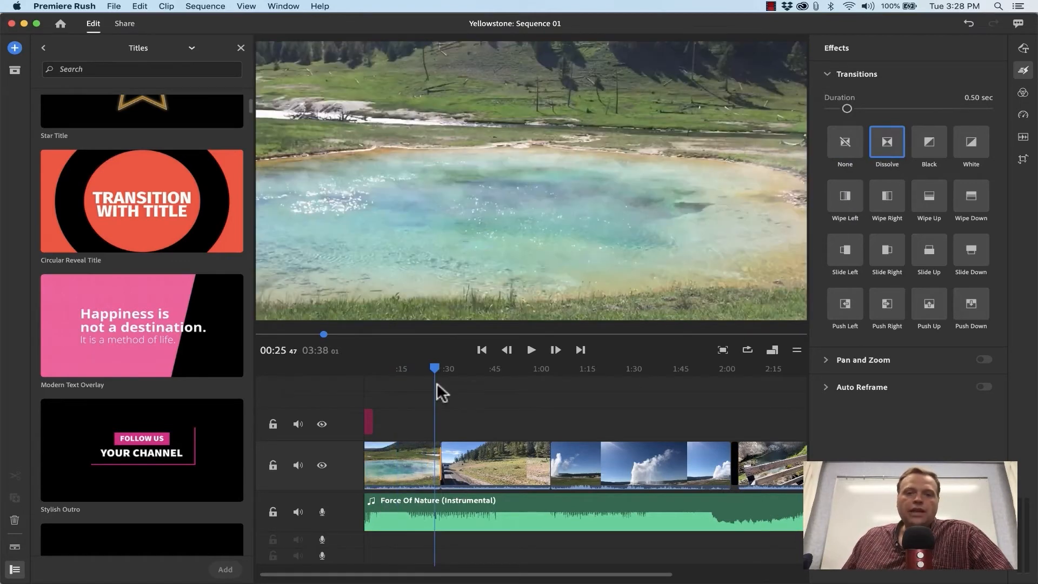
left_click(530, 349)
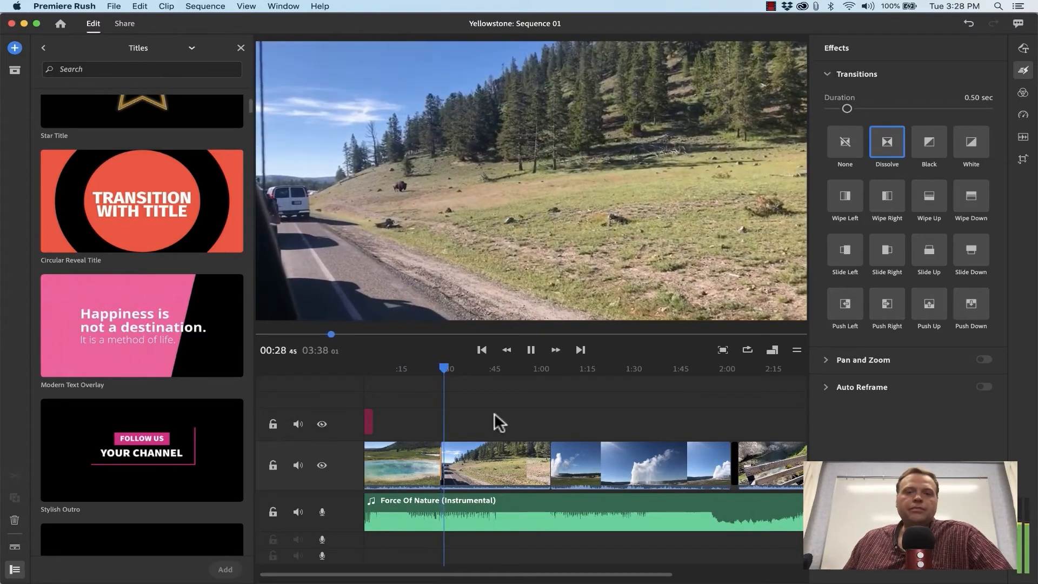
left_click_drag(439, 368, 438, 379)
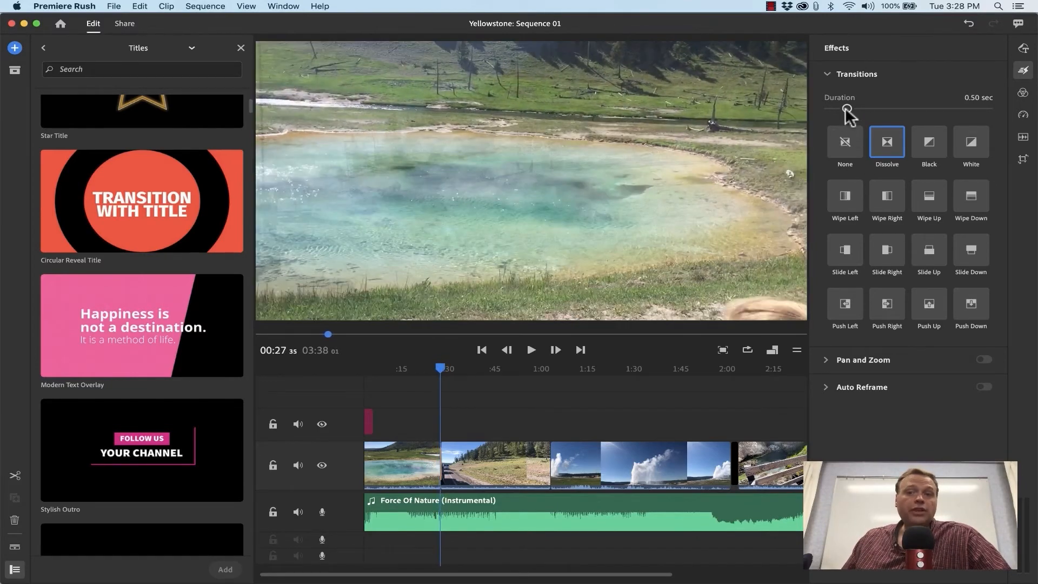
Step: Lengthen the Dissolve transition to 1.22 sec and play across it
left_click_drag(845, 107, 886, 114)
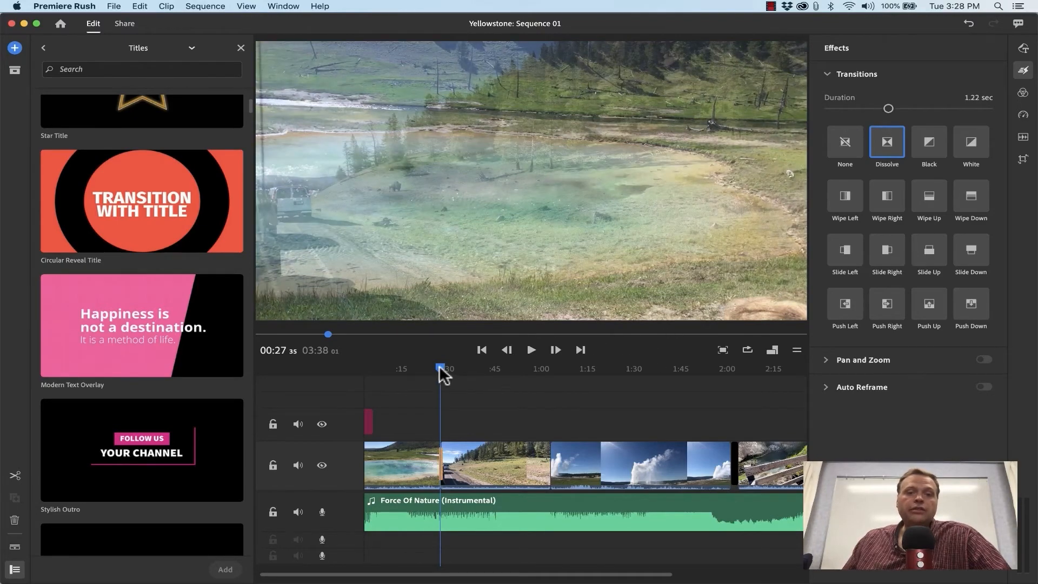
key("space")
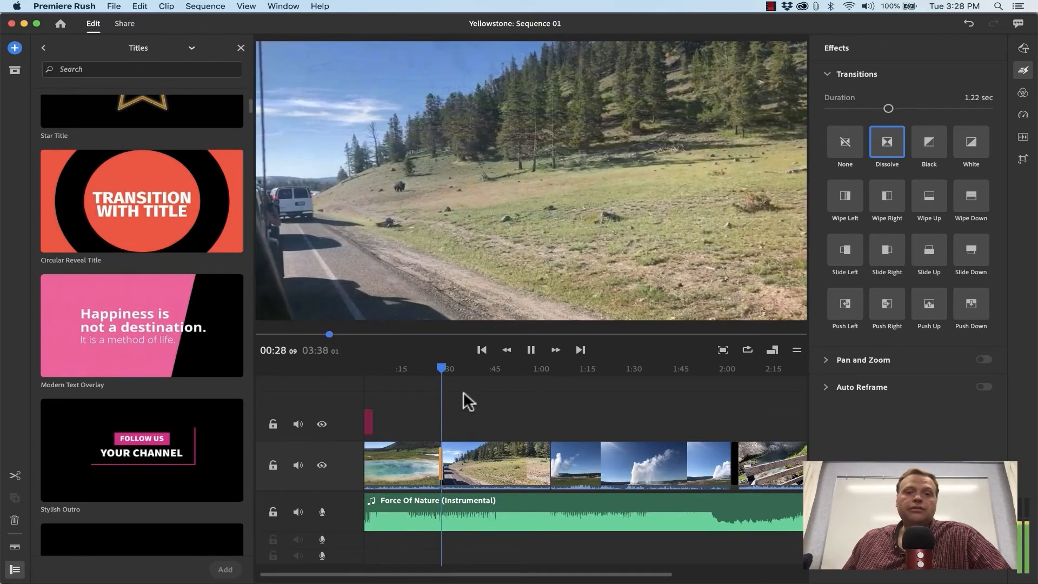
key("space")
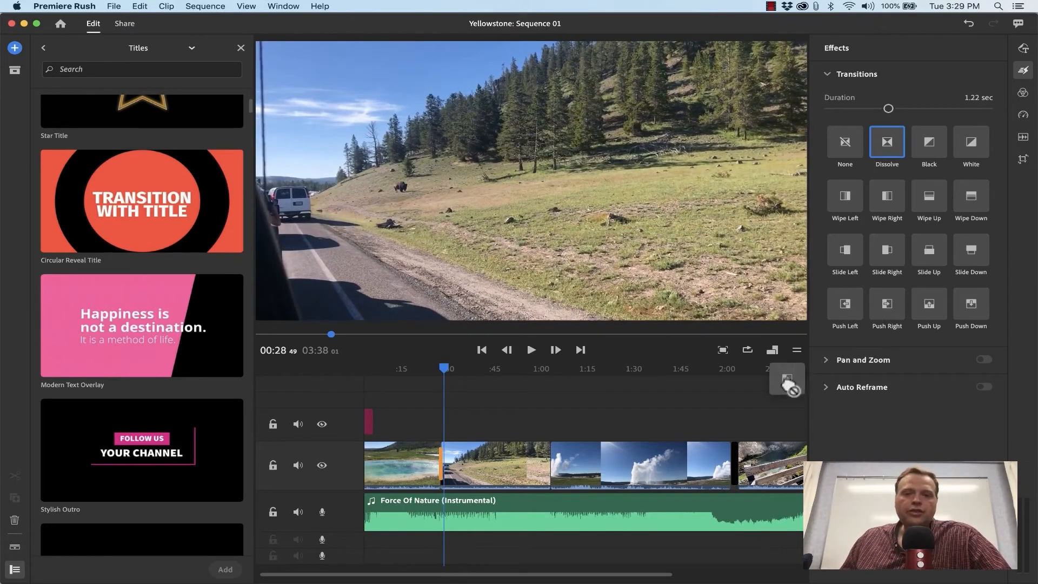
Step: Apply a Push Right transition between the roadside and geyser clips, then play across the cut
left_click_drag(895, 314, 551, 471)
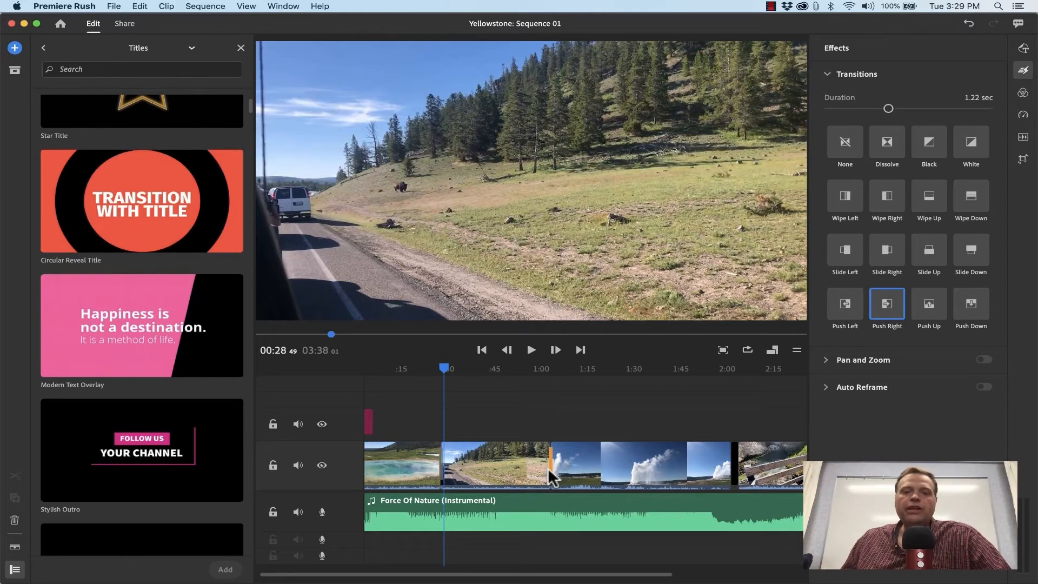
left_click(546, 468)
left_click(542, 369)
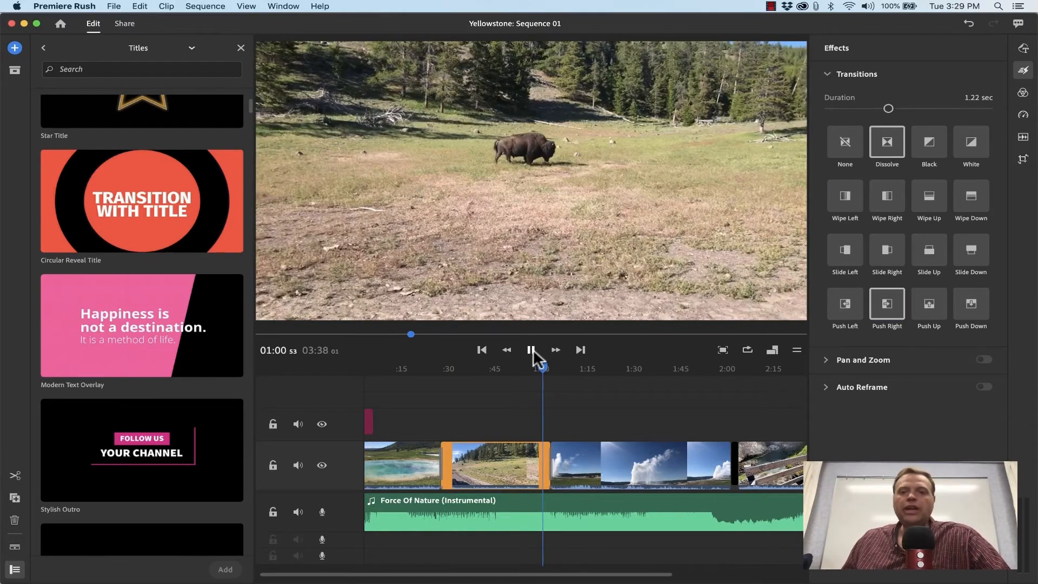
left_click(532, 350)
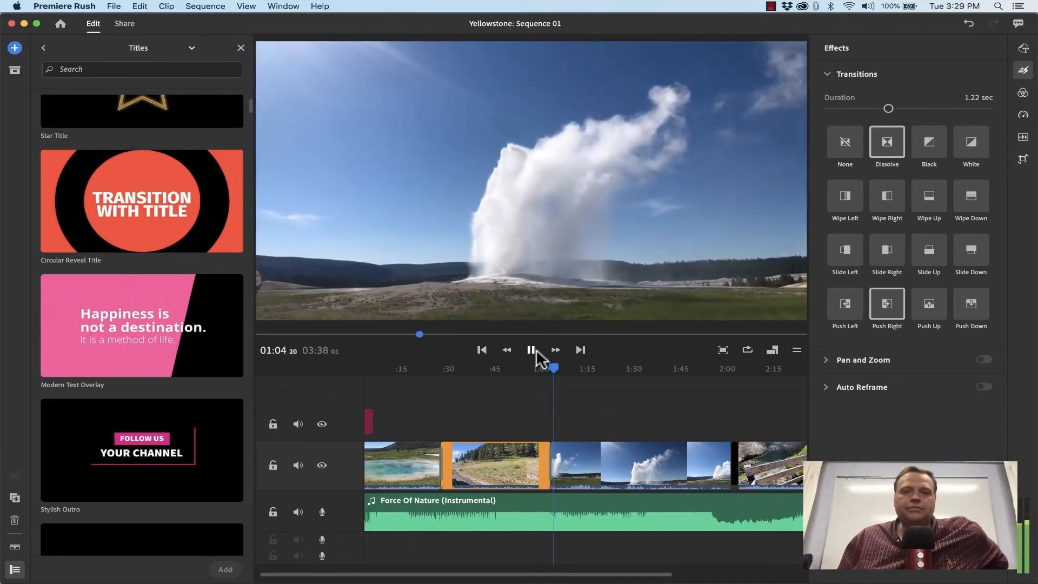
left_click(532, 350)
Step: Undo the last edit
key("super+z")
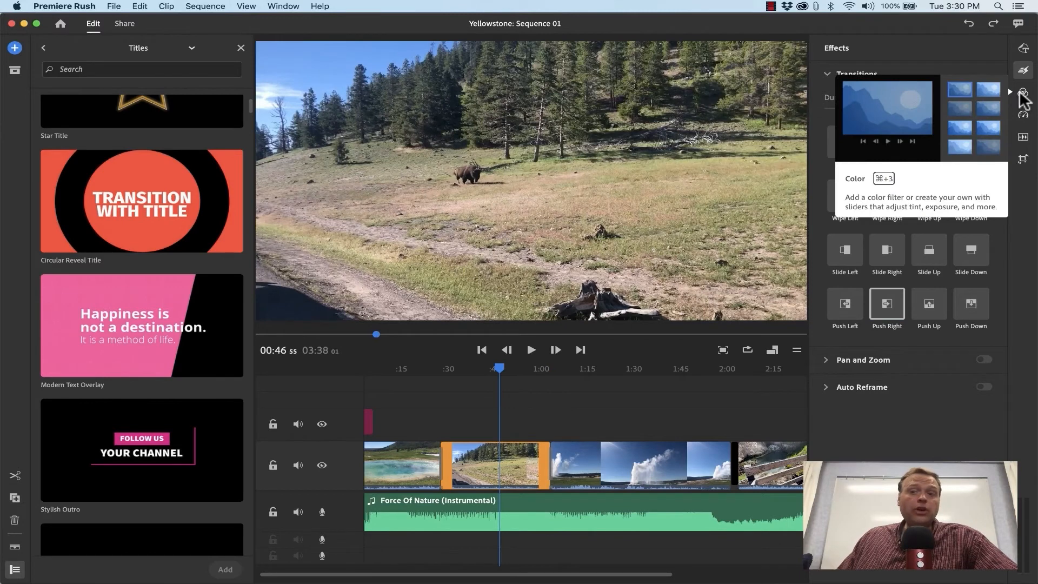
Step: Apply the built-in Mono color preset to the roadside bison clip and play part of it
left_click(1023, 95)
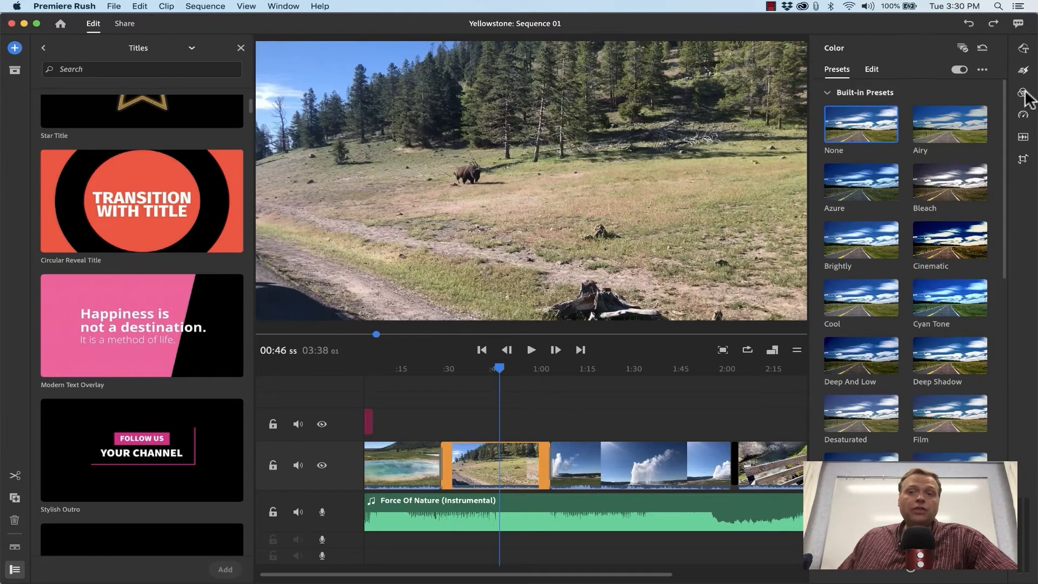
scroll(944, 251, "down", 10)
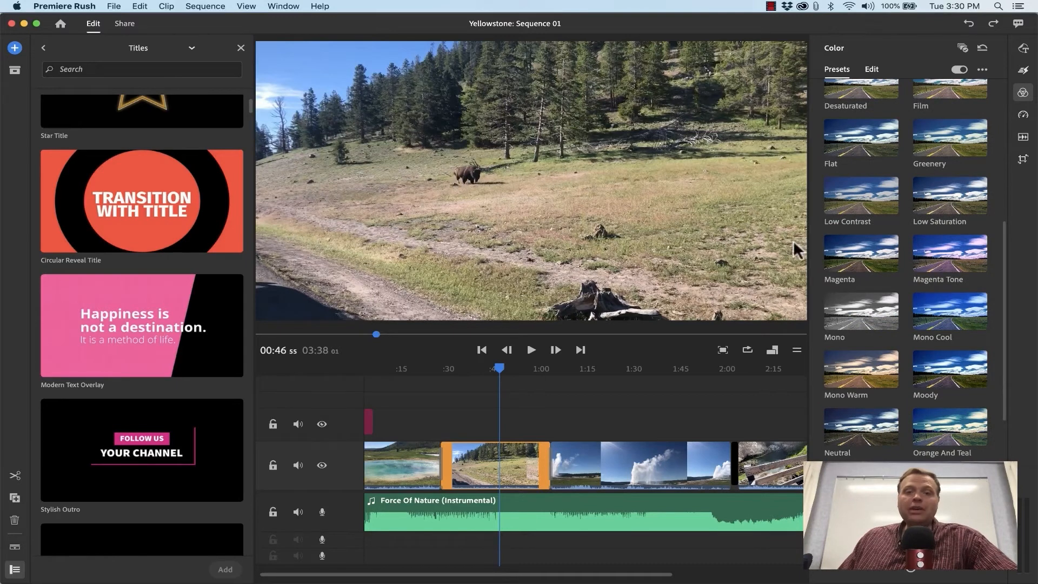
left_click(855, 299)
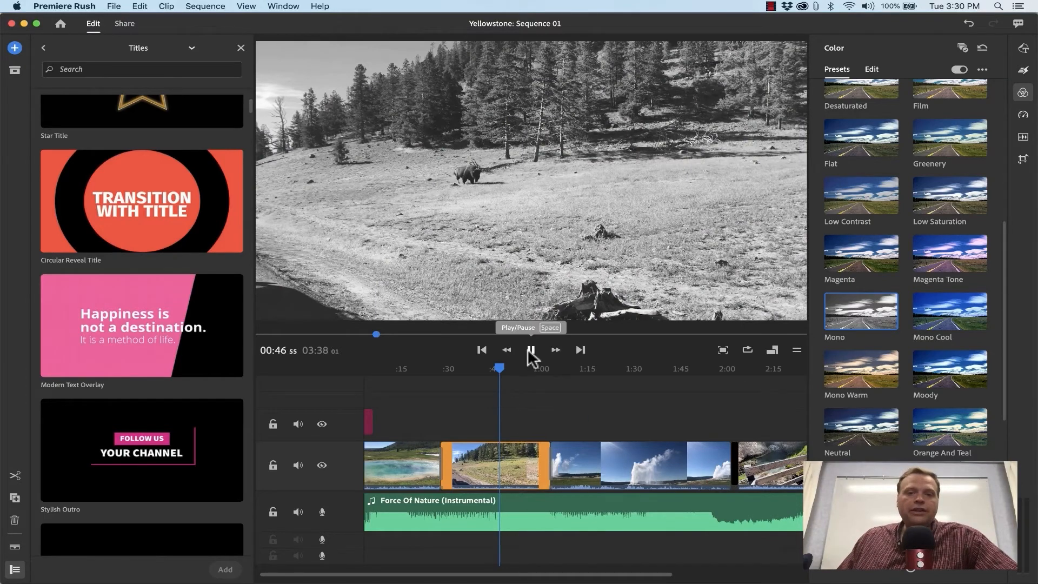
left_click(528, 351)
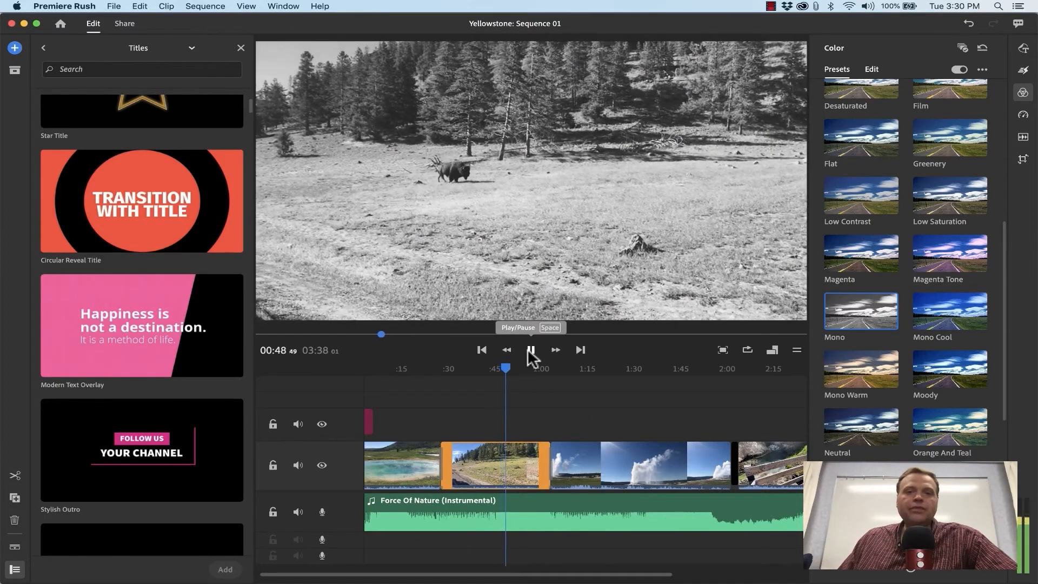
left_click(528, 349)
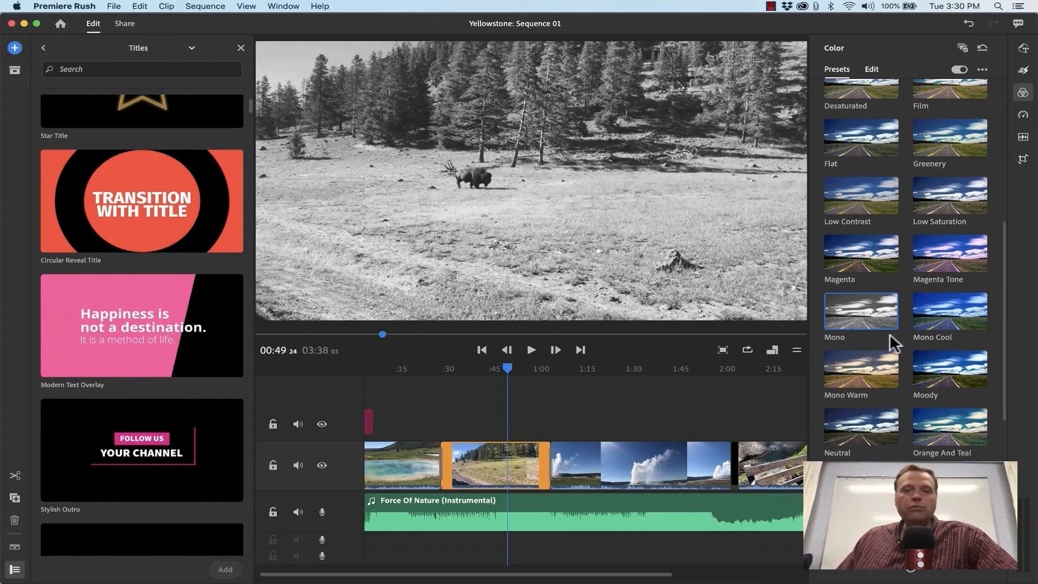
Step: Try other color presets such as Magenta Tone on the roadside bison clip, settling on Mono Warm
scroll(943, 254, "down", 1)
left_click(950, 254)
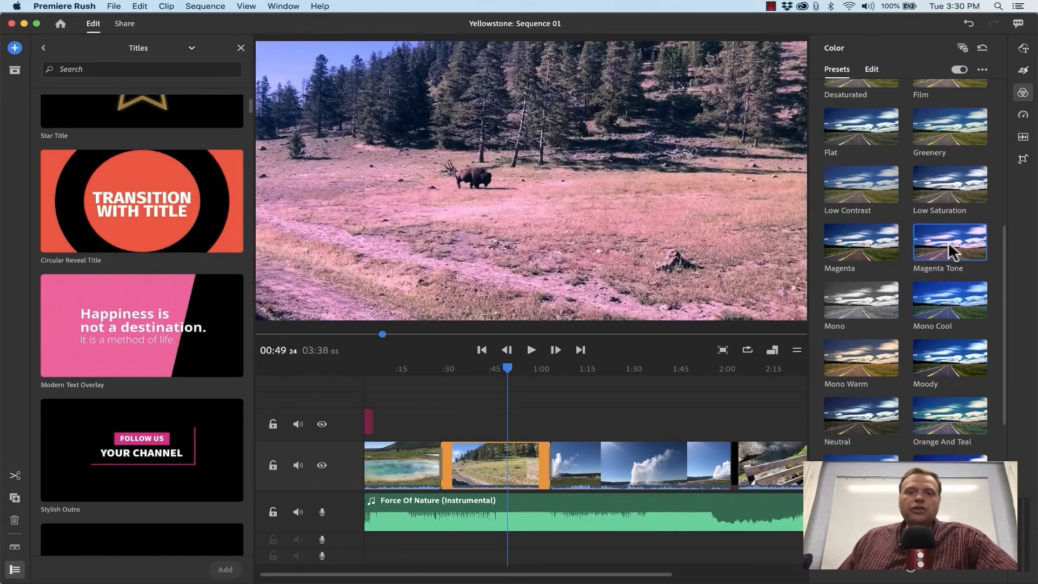
left_click(928, 436)
left_click(868, 253)
left_click(867, 199)
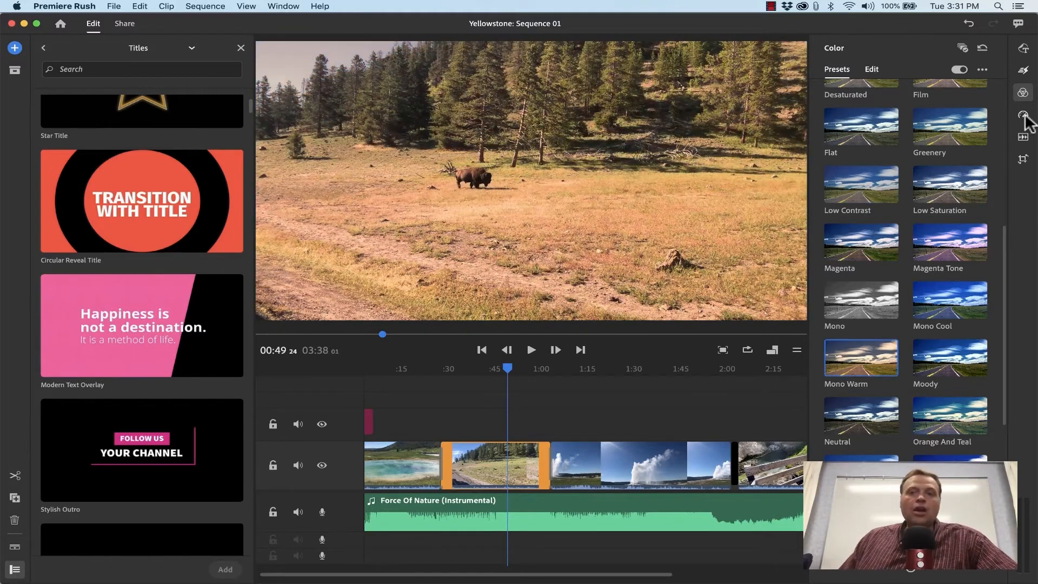
Step: Set the range speed of the first geyser clip to 178 %
left_click(1023, 115)
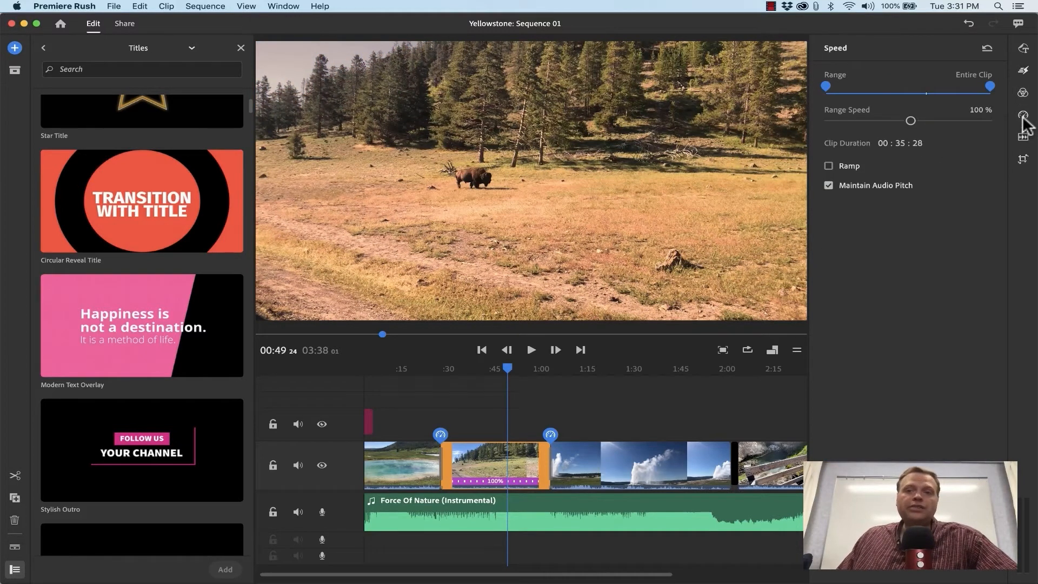
left_click(664, 463)
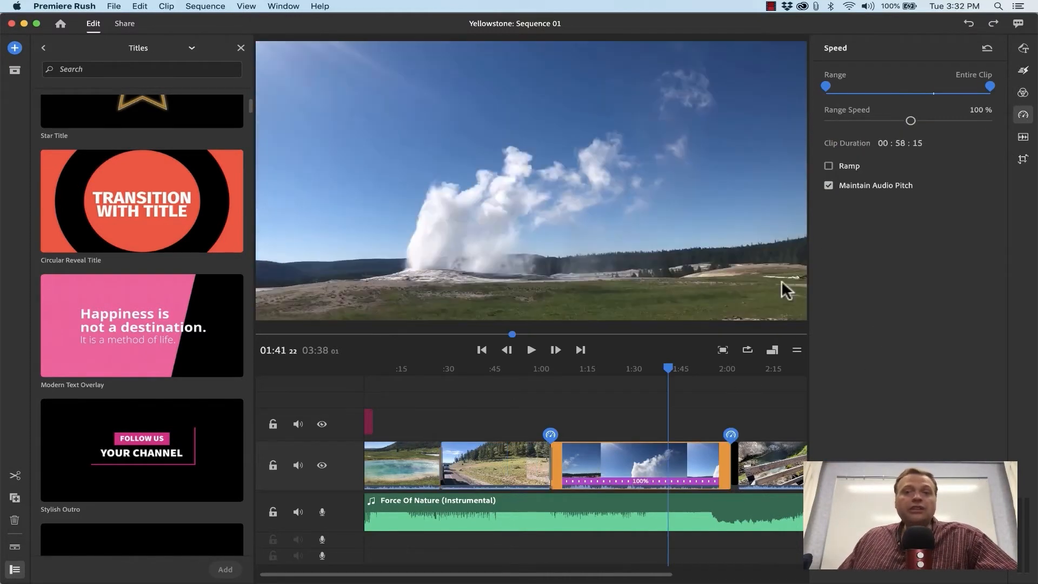
mouse_move(913, 124)
left_mouse_down()
mouse_move(947, 123)
mouse_move(902, 135)
mouse_move(935, 134)
mouse_move(914, 132)
mouse_move(926, 135)
left_mouse_up()
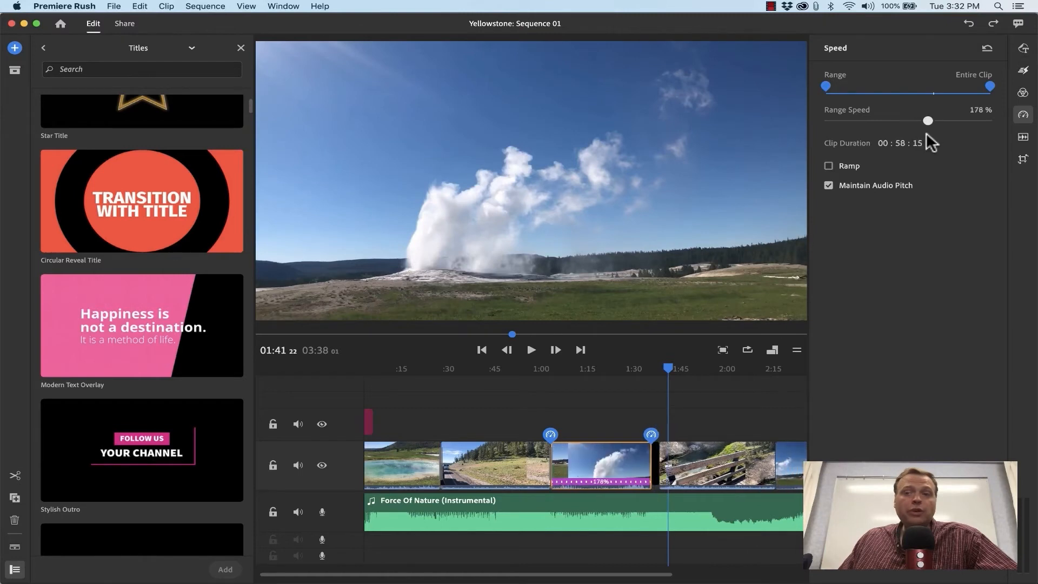
Step: Play the sped-up geyser clip from the cut after the roadside clip
left_click(550, 375)
left_click(590, 371)
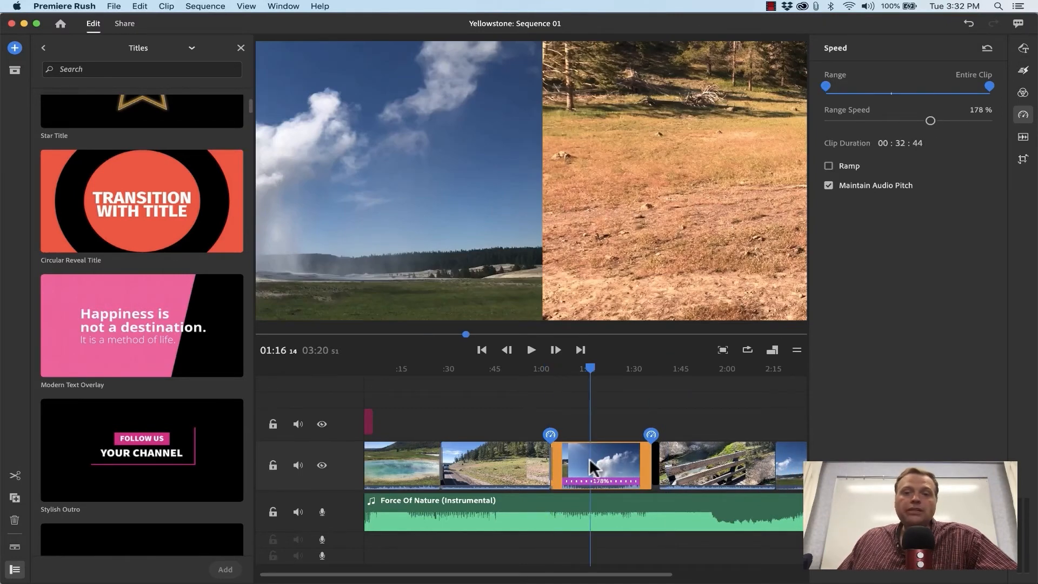
left_click(549, 379)
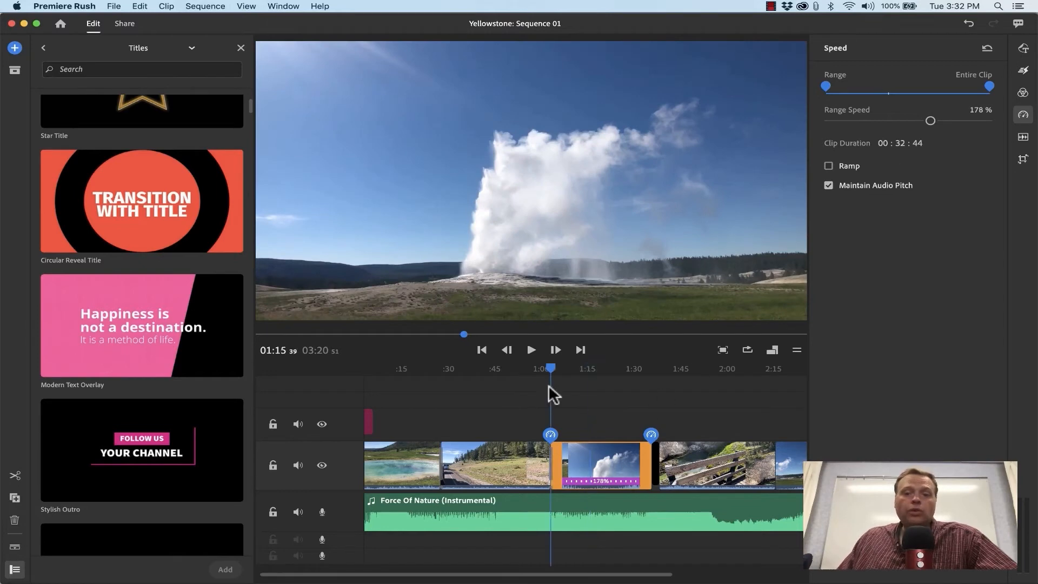
left_click(532, 350)
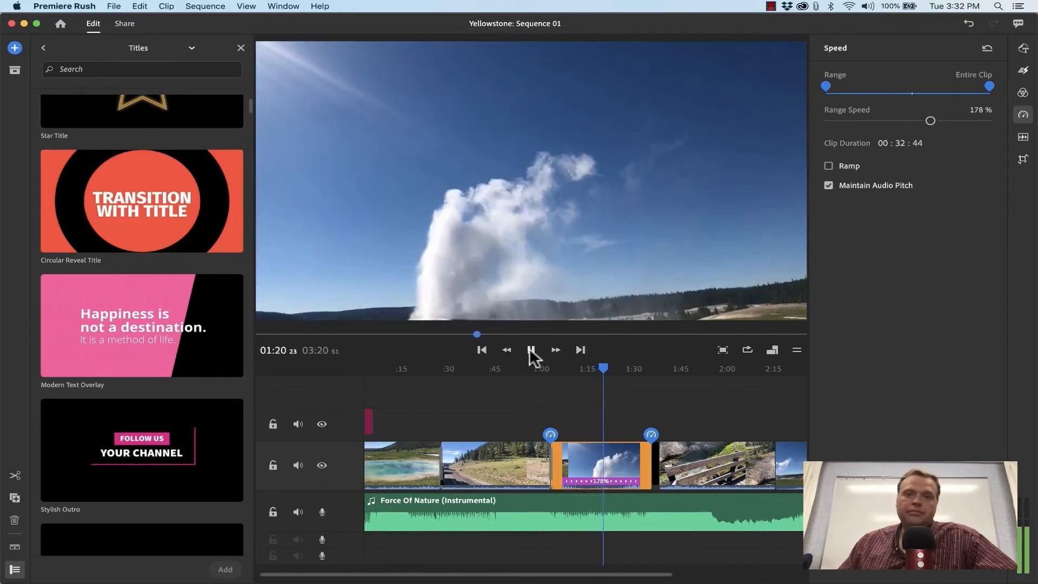
left_click(530, 349)
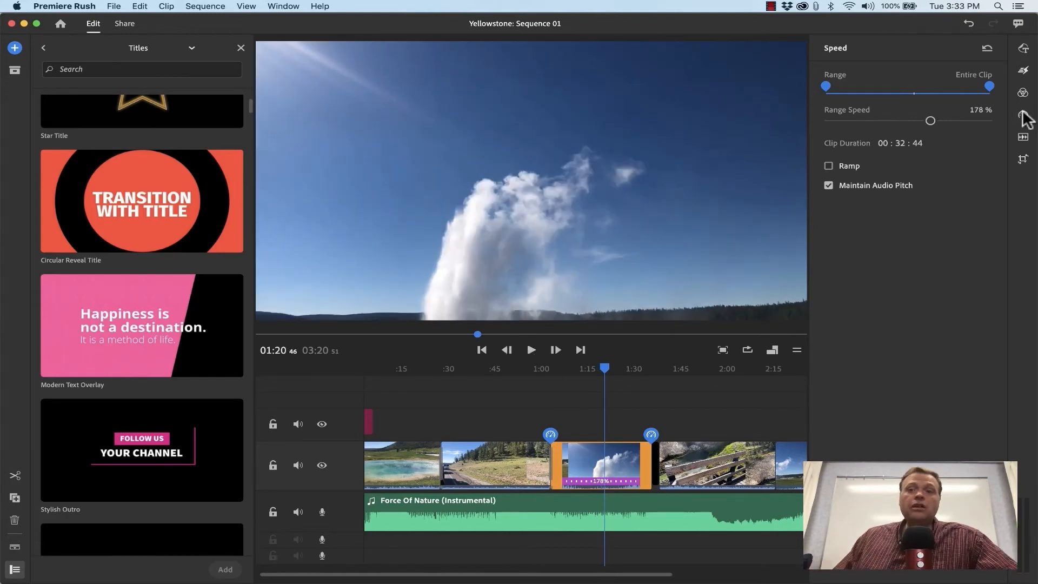
Step: Set the clip volume of the Force Of Nature soundtrack to 47 and look over its advanced audio options
left_click(1023, 138)
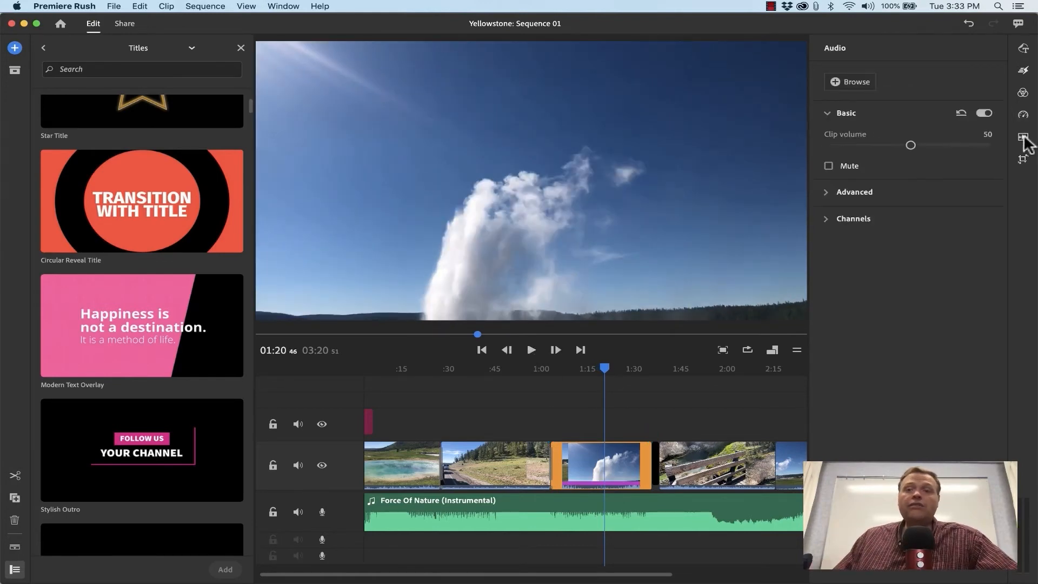
left_click(625, 507)
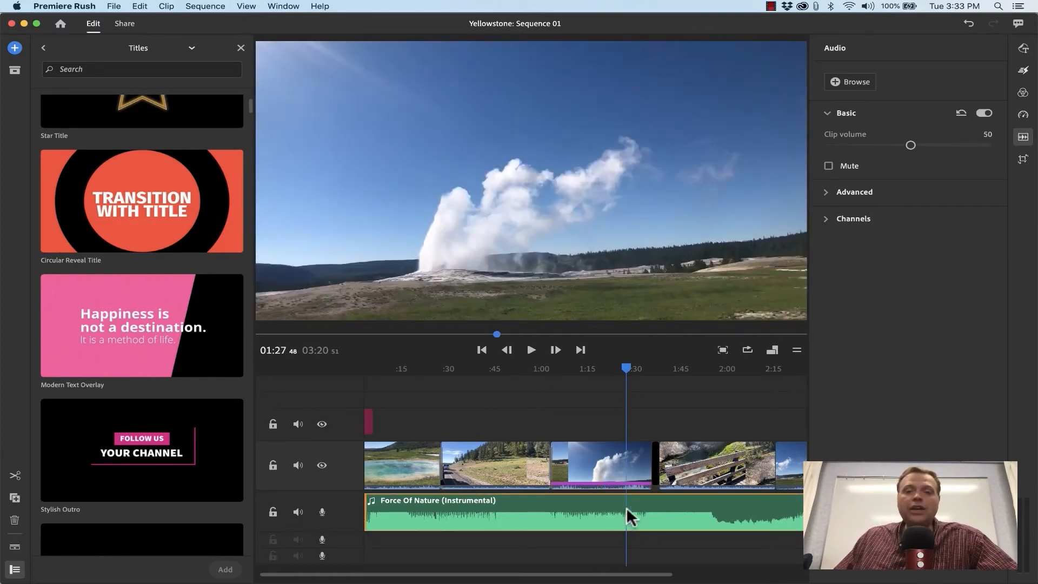
left_click(1022, 139)
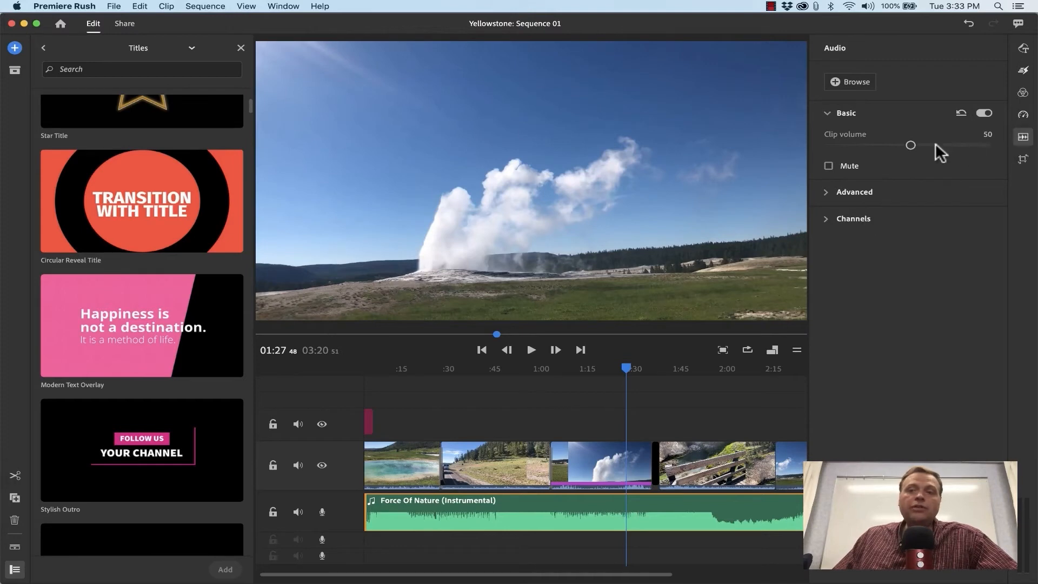
left_click_drag(908, 144, 865, 146)
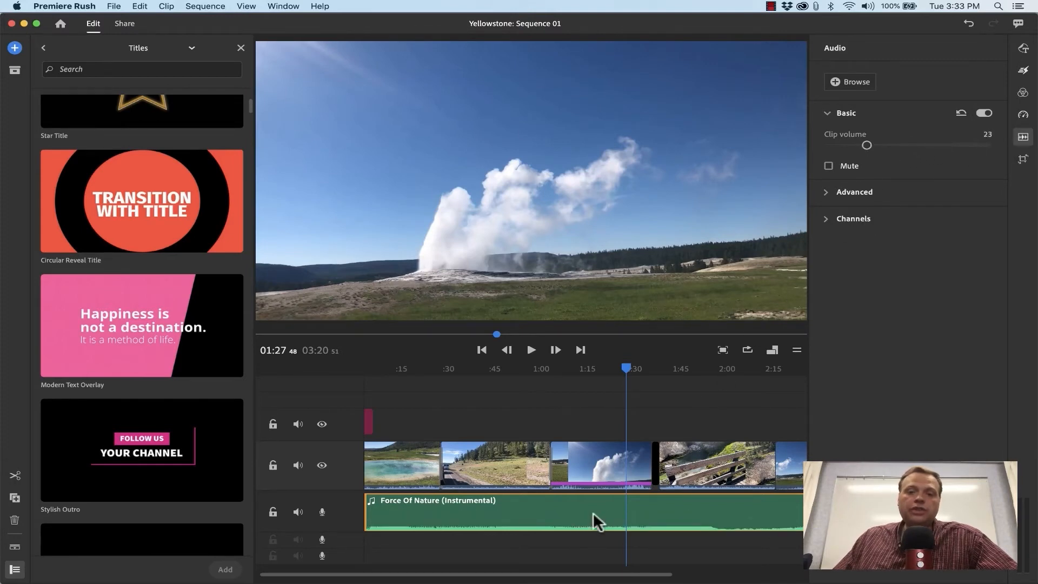
left_click_drag(867, 146, 902, 144)
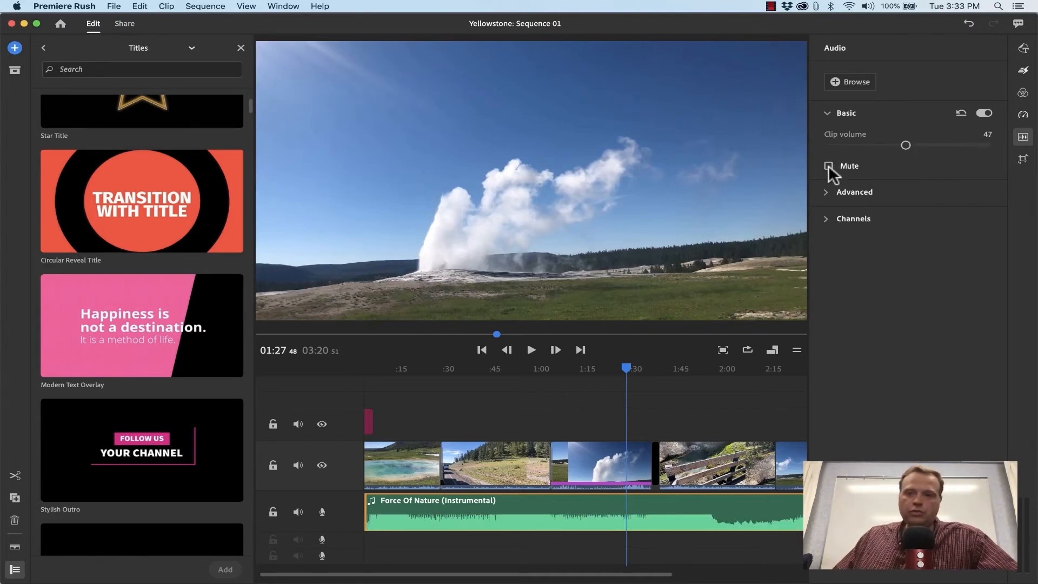
left_click(828, 189)
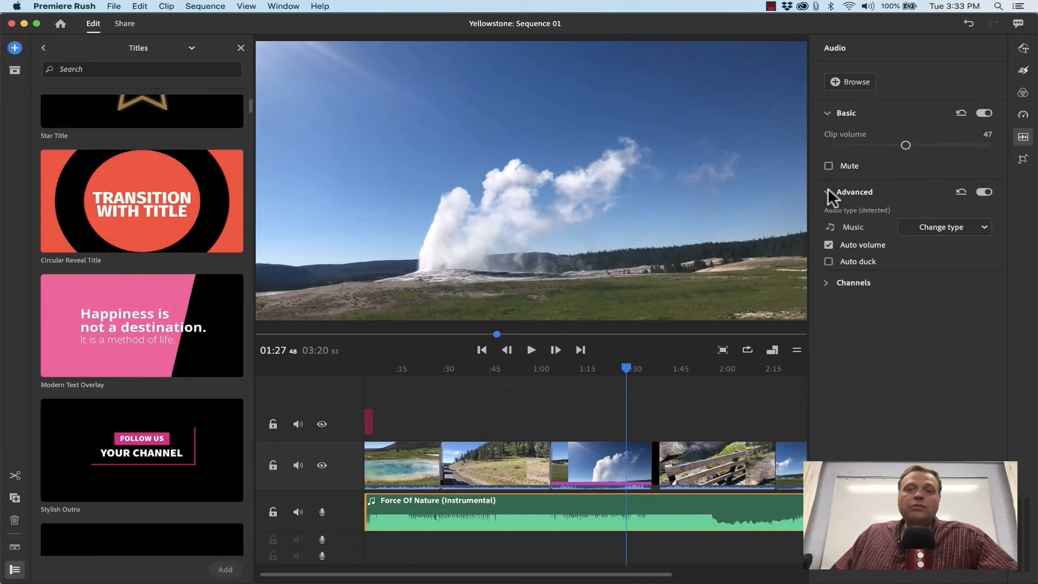
left_click(828, 190)
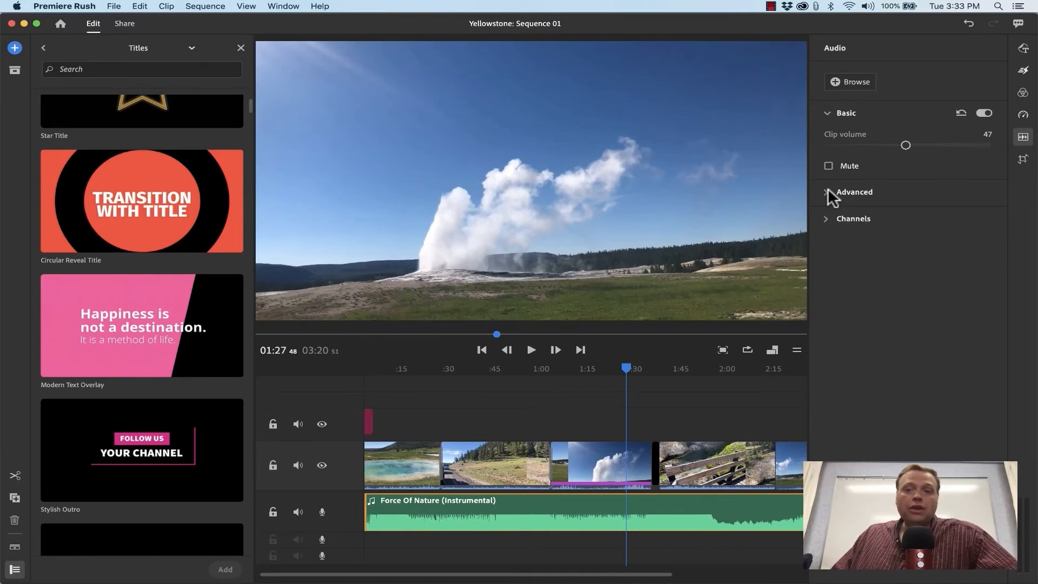
Step: Try shifting the first geyser clip horizontally within the frame, then undo the shift
left_click(1023, 159)
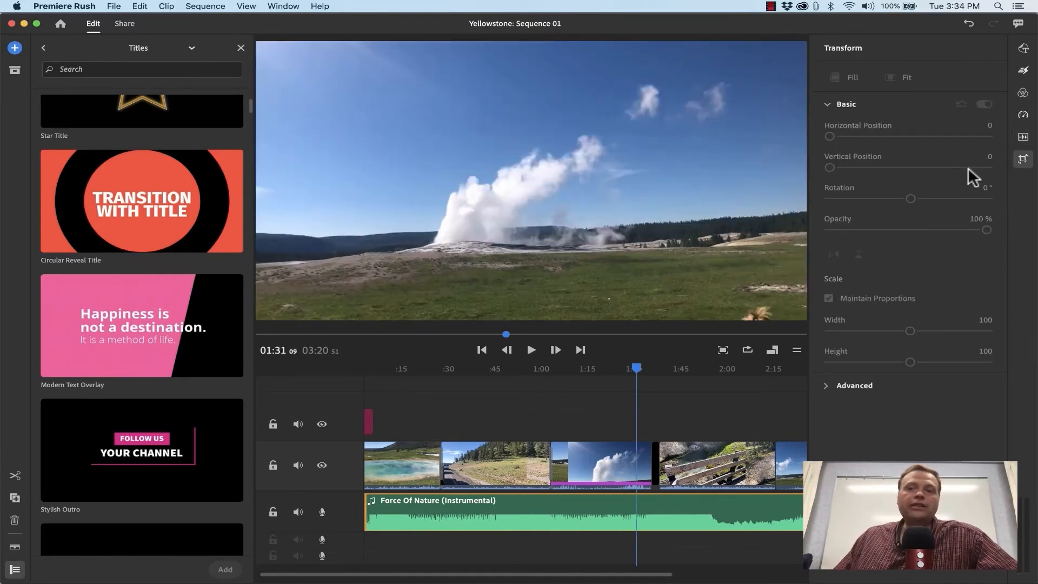
left_click(614, 219)
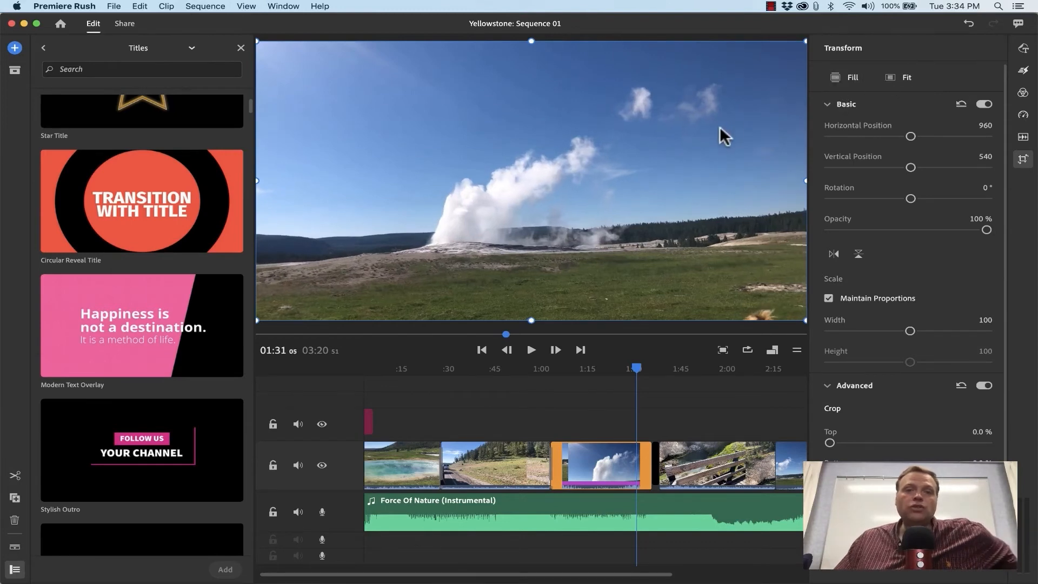
key("space")
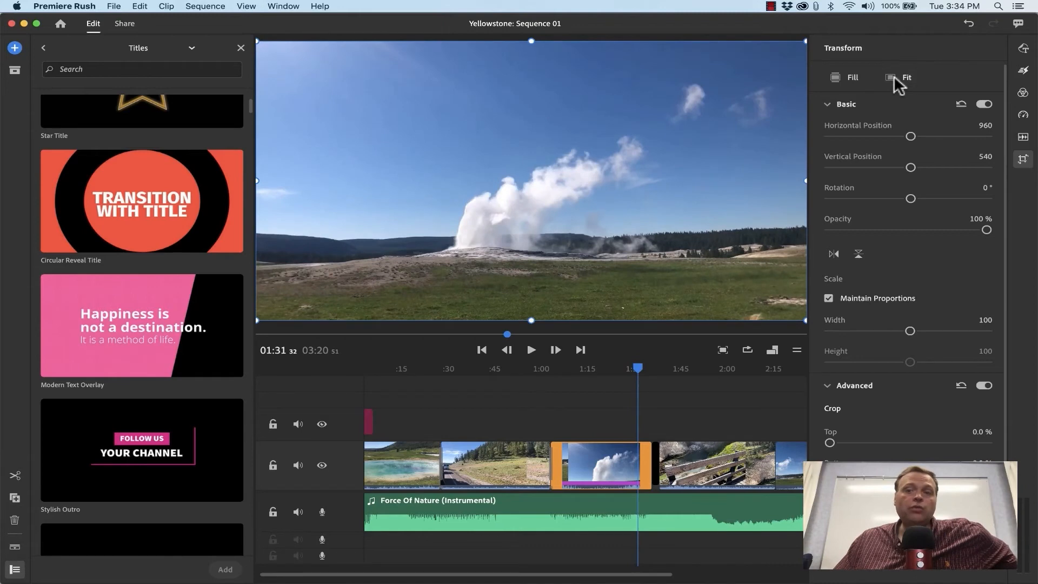
left_click_drag(909, 137, 872, 136)
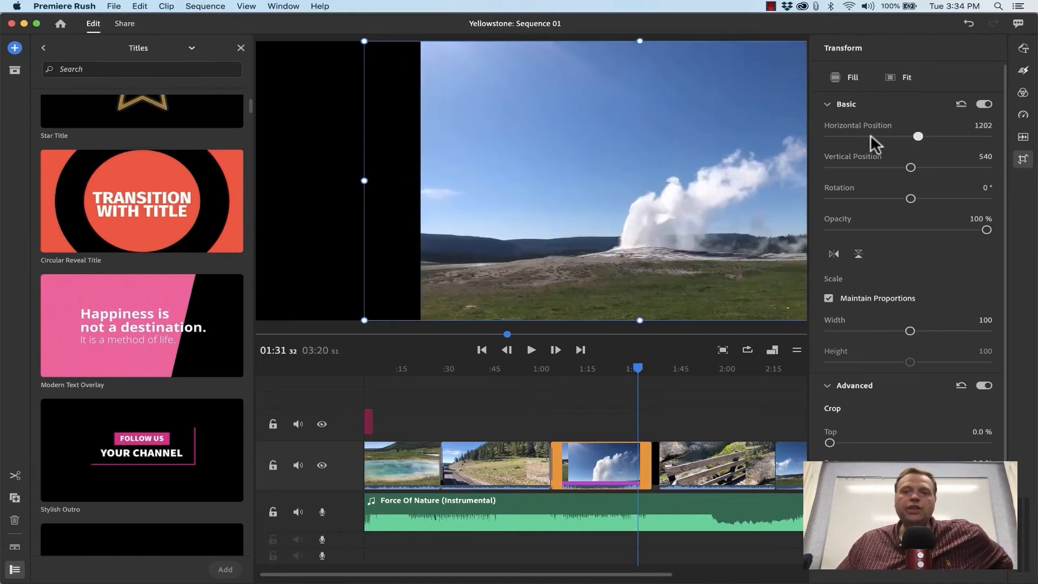
key("super+z")
Step: Try adjusting the geyser clip's vertical position and rotation, then undo the adjustments
left_click_drag(910, 168, 881, 199)
key("super+z")
key("super+z")
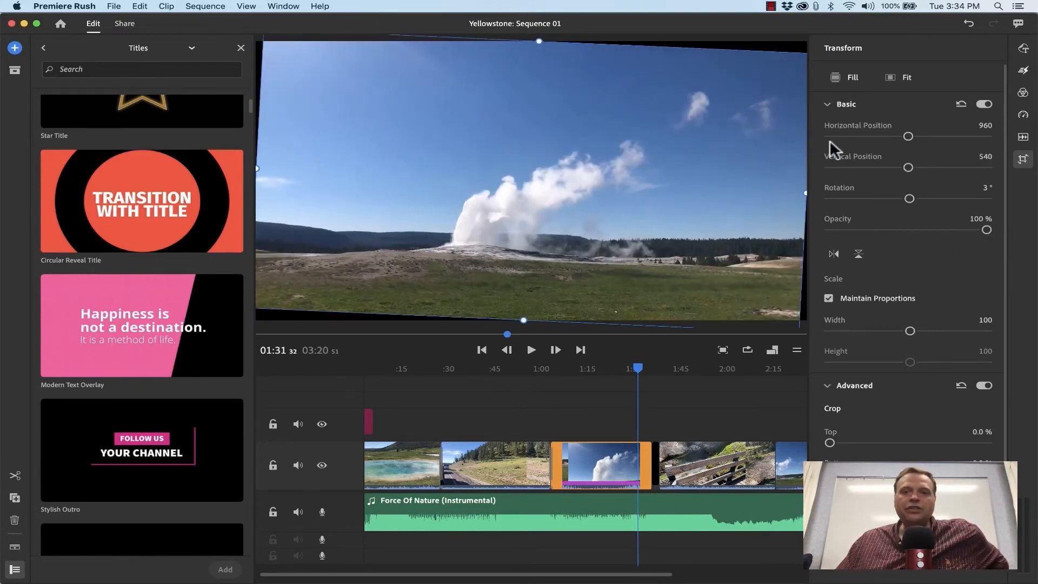
Step: Try moving the tilted geyser clip to position 1007, 688 and resizing it in the frame, then undo these transforms
left_click_drag(528, 128, 540, 158)
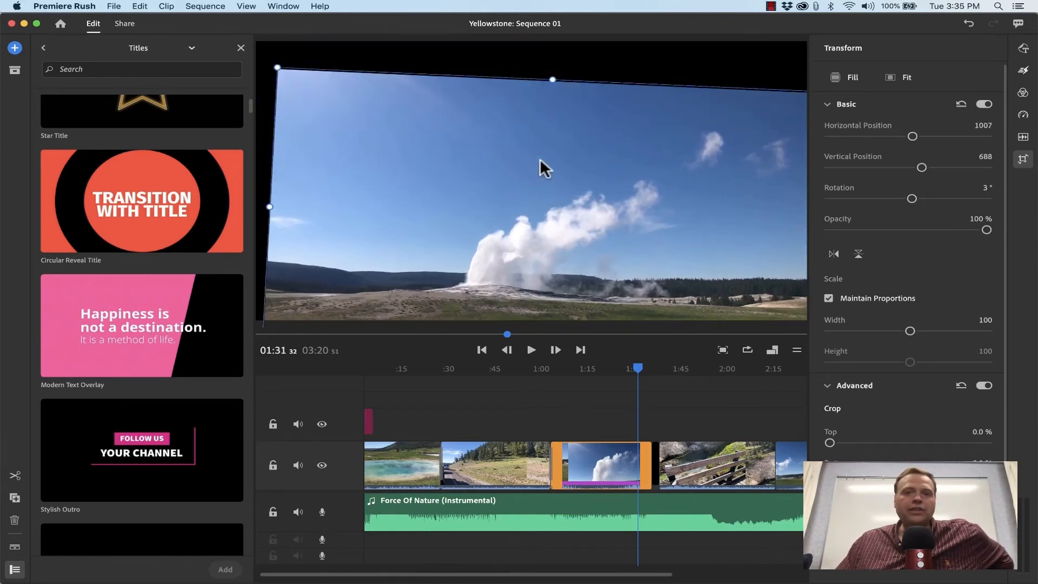
left_click_drag(554, 81, 560, 109)
key("super+z")
key("super+z")
key("super+z")
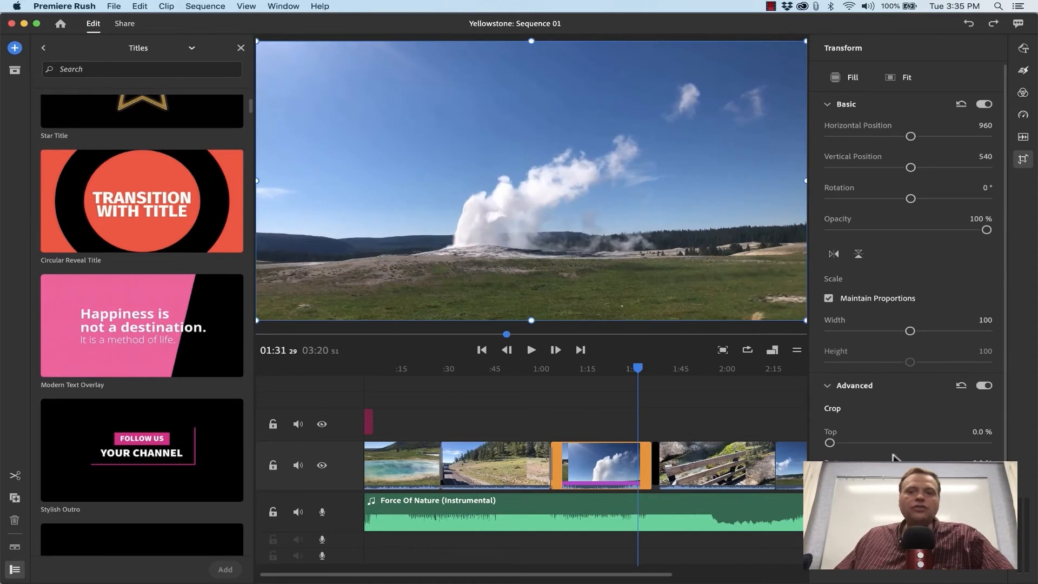
Step: Try cropping the geyser clip from its edges, then return the crop to 0.0 %
left_click_drag(829, 443, 904, 444)
left_click_drag(829, 475, 880, 474)
left_click_drag(829, 506, 896, 506)
left_click_drag(830, 537, 873, 537)
left_click_drag(873, 536, 830, 537)
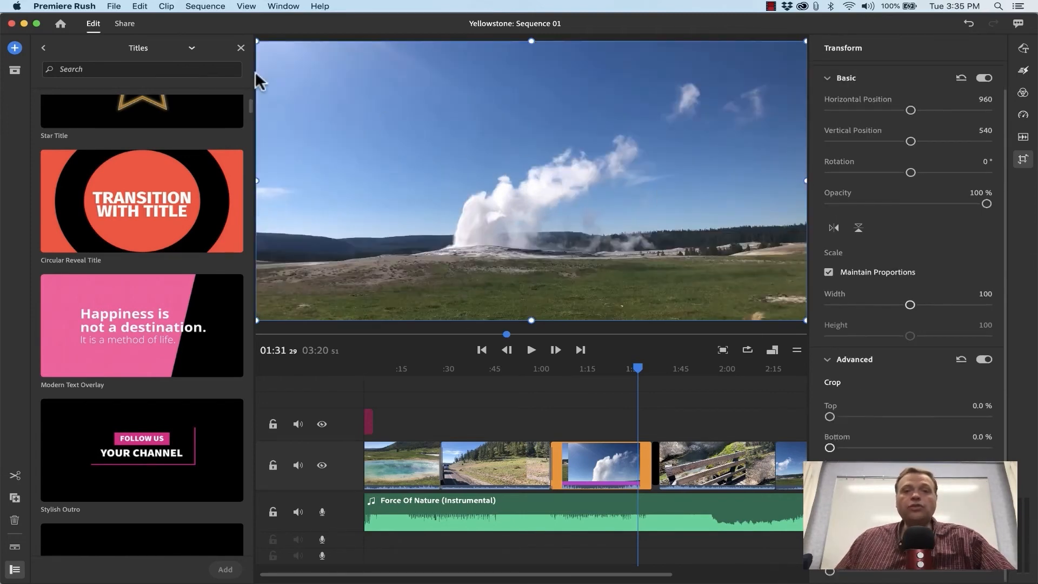
Step: Close the title templates and the Transform settings to give the preview and timeline more room
left_click(241, 49)
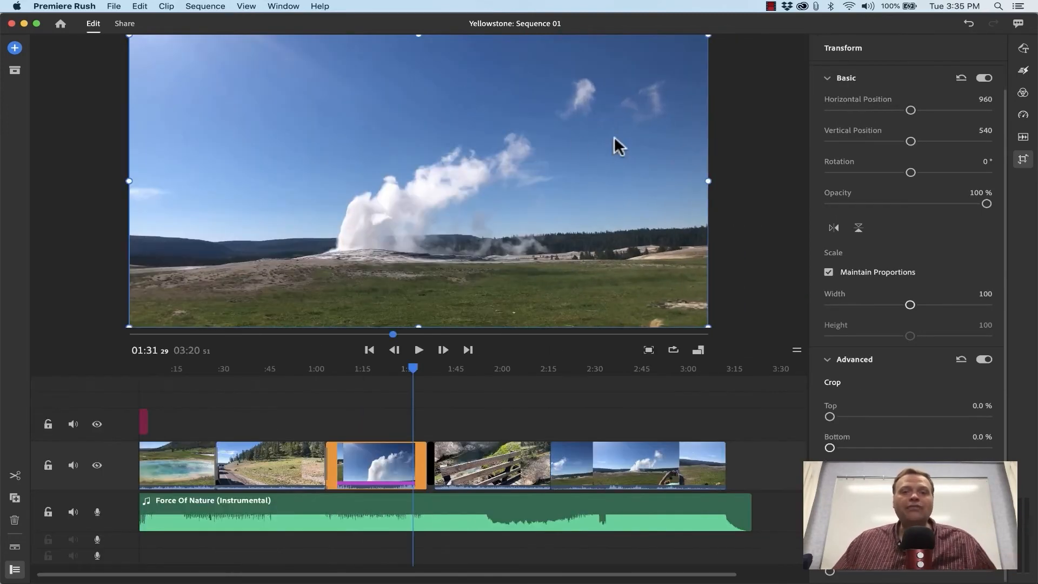
left_click(1025, 161)
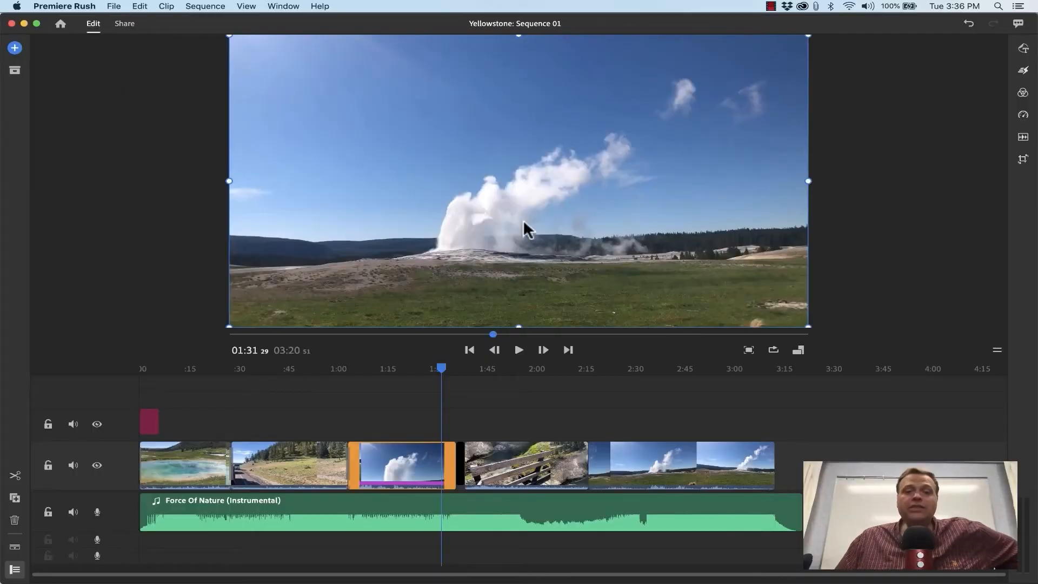
Step: Close the Yellowstone project in Premiere Rush and reopen Premiere Rush from Creative Cloud
left_click(11, 23)
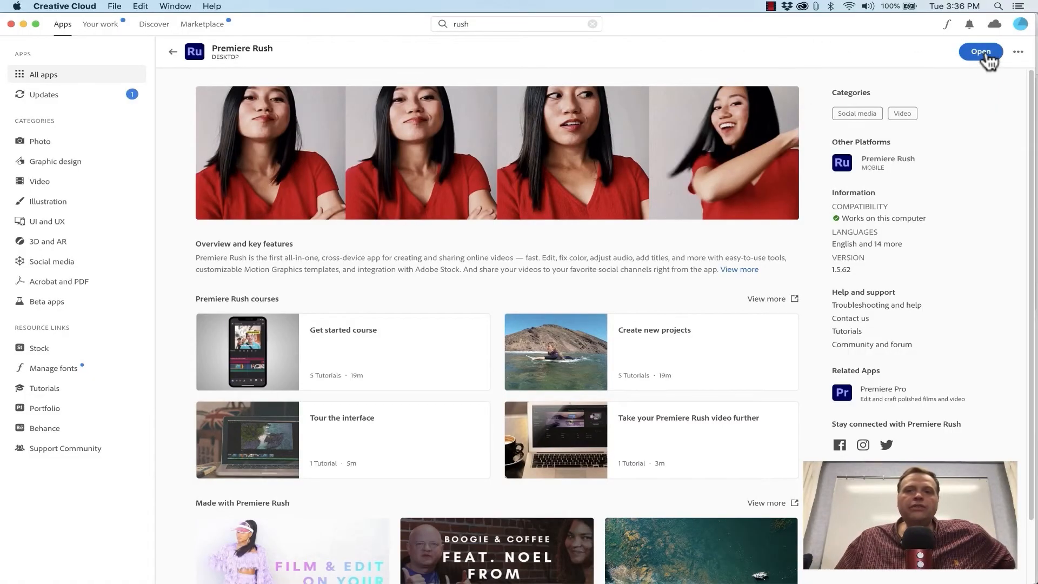
left_click(980, 52)
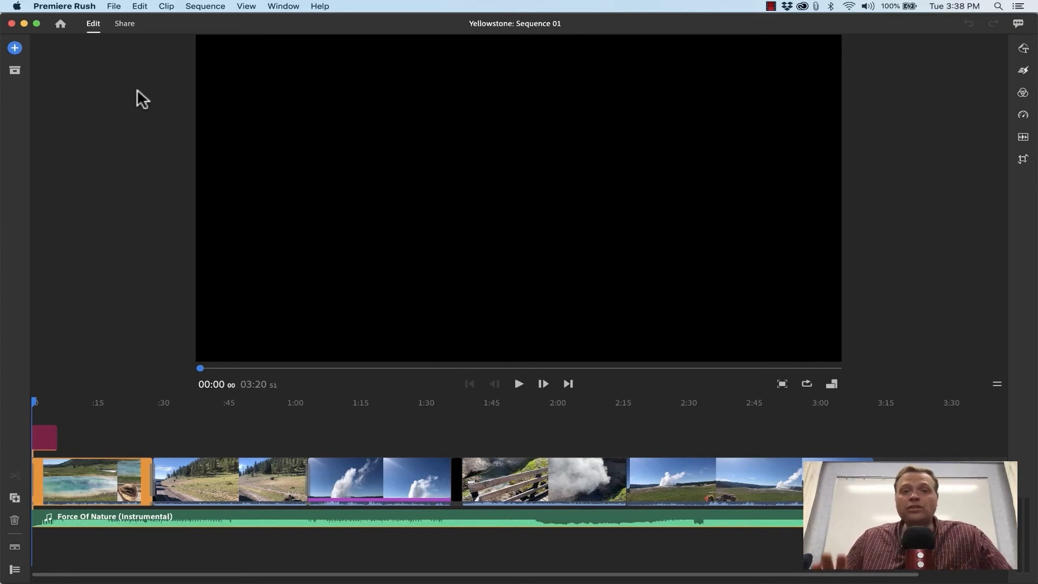
Step: Name the exported video file Yellowstone and enable YouTube and Facebook as additional sharing destinations
left_click(125, 23)
left_click(278, 89)
key("super+a")
type("Yellowstone")
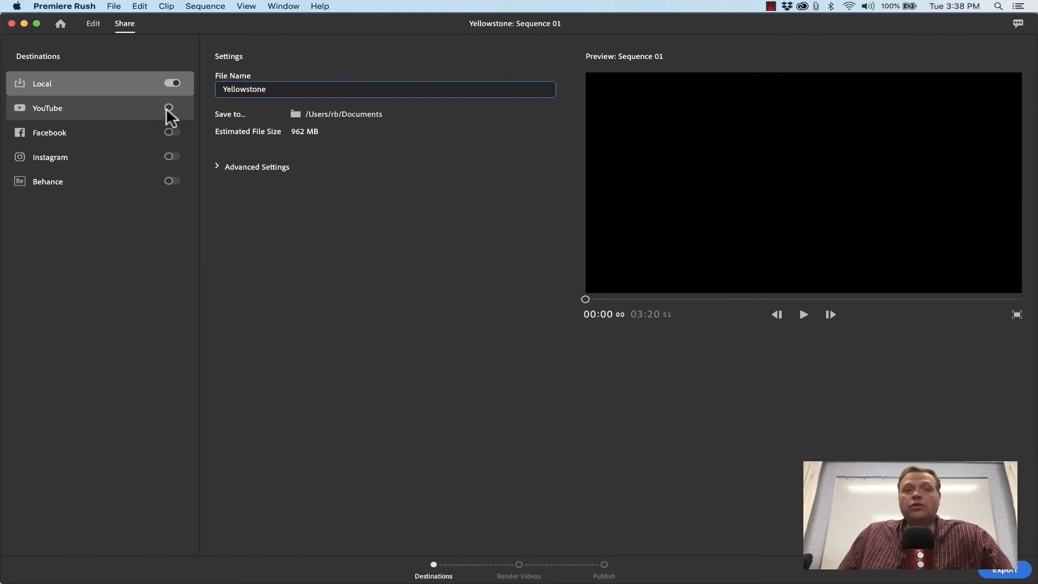
left_click(167, 109)
left_click(172, 132)
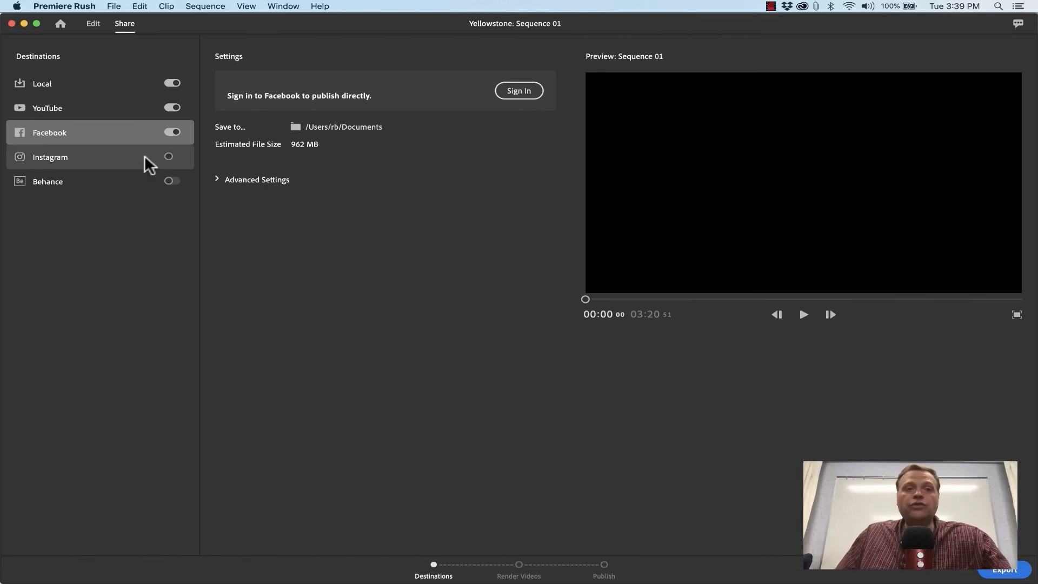
Step: Turn off Facebook and YouTube as sharing destinations, keeping only the local export enabled
left_click(172, 132)
left_click(172, 108)
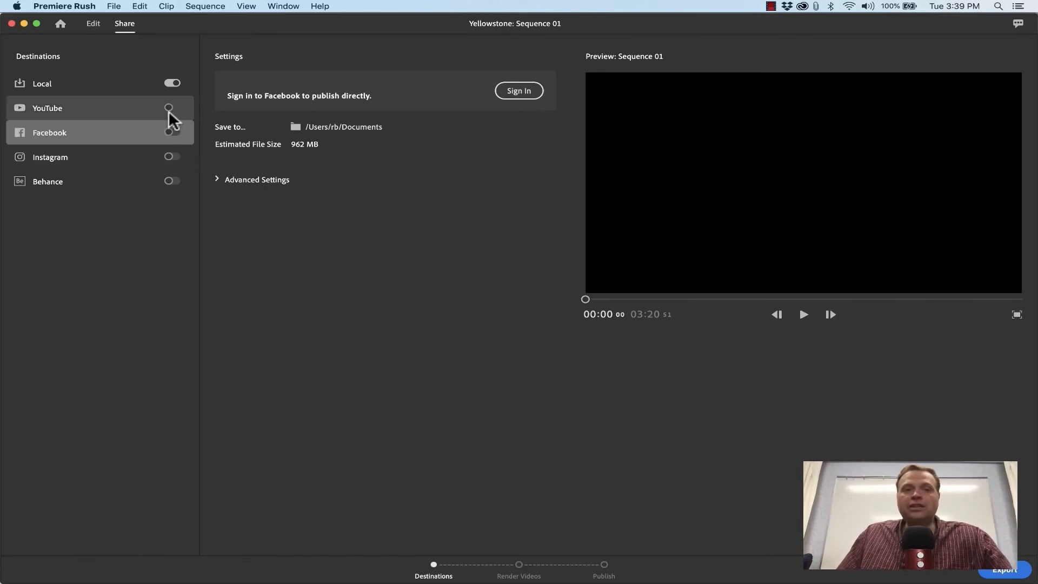
left_click(168, 83)
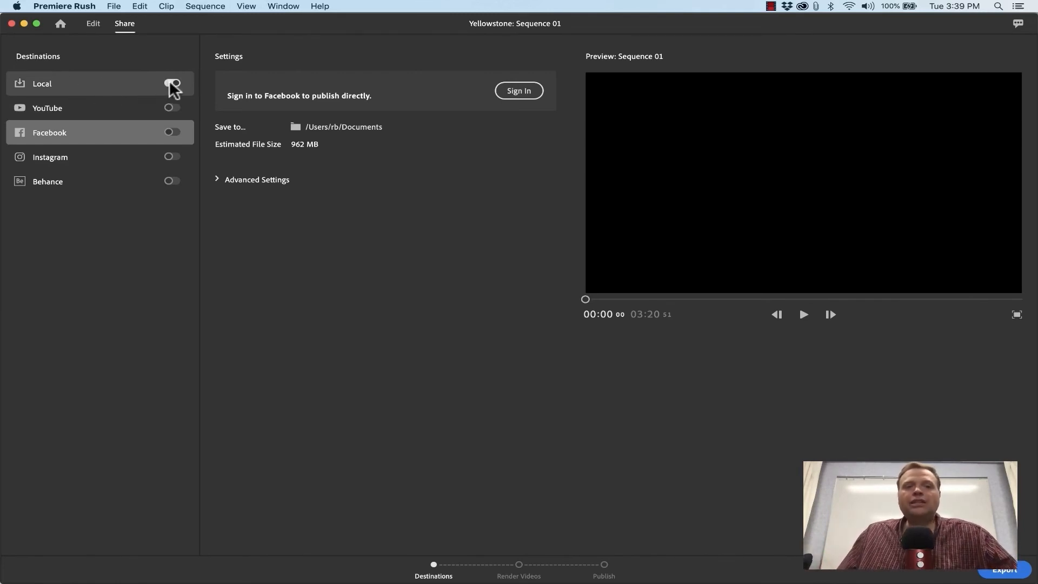
Step: Show the advanced settings of the local Yellowstone.mp4 export and export the video with the Automatic preset at 1080p Full HD
left_click(193, 83)
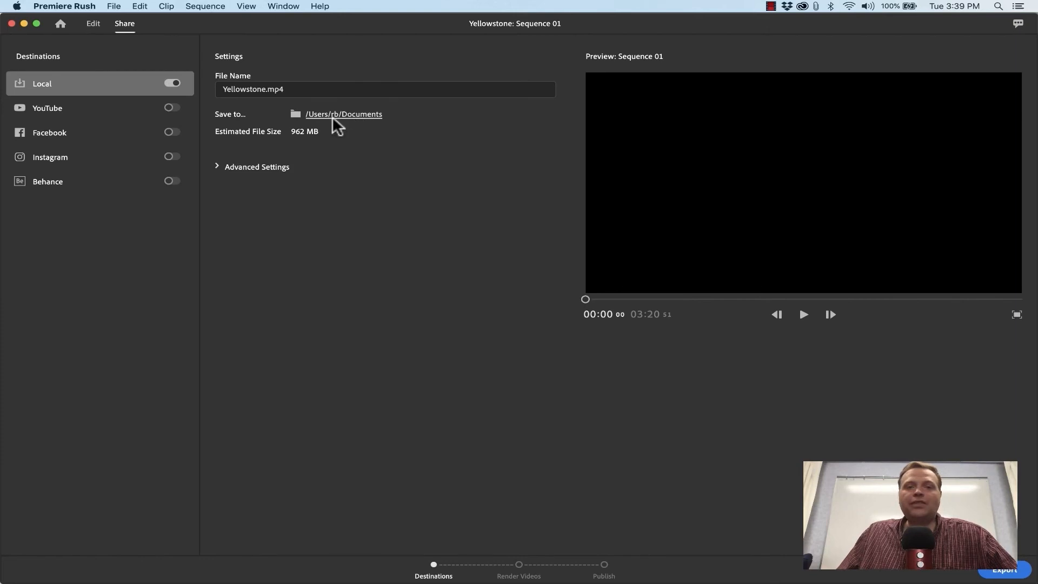
left_click(219, 167)
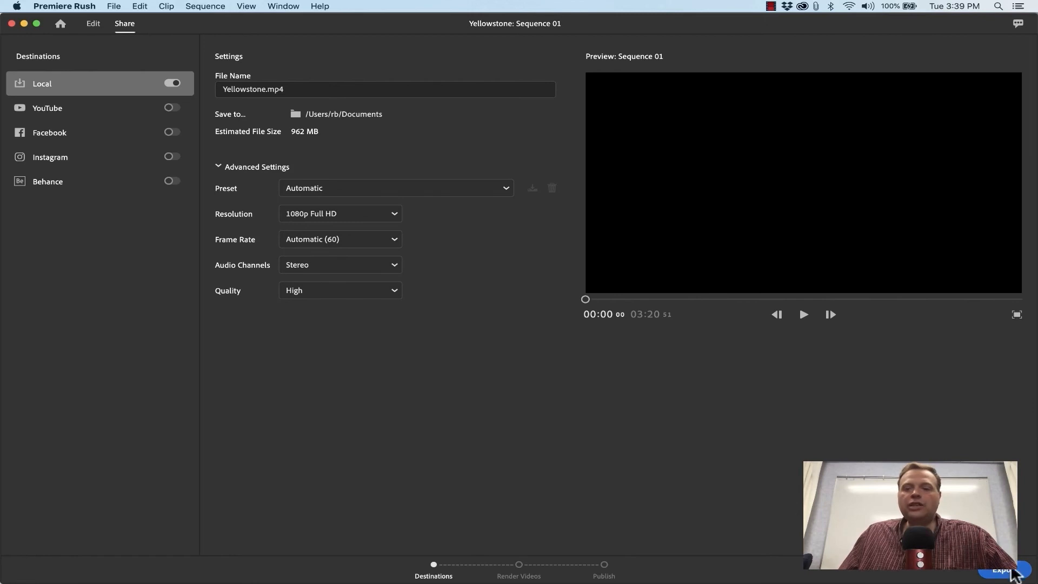
left_click(1014, 573)
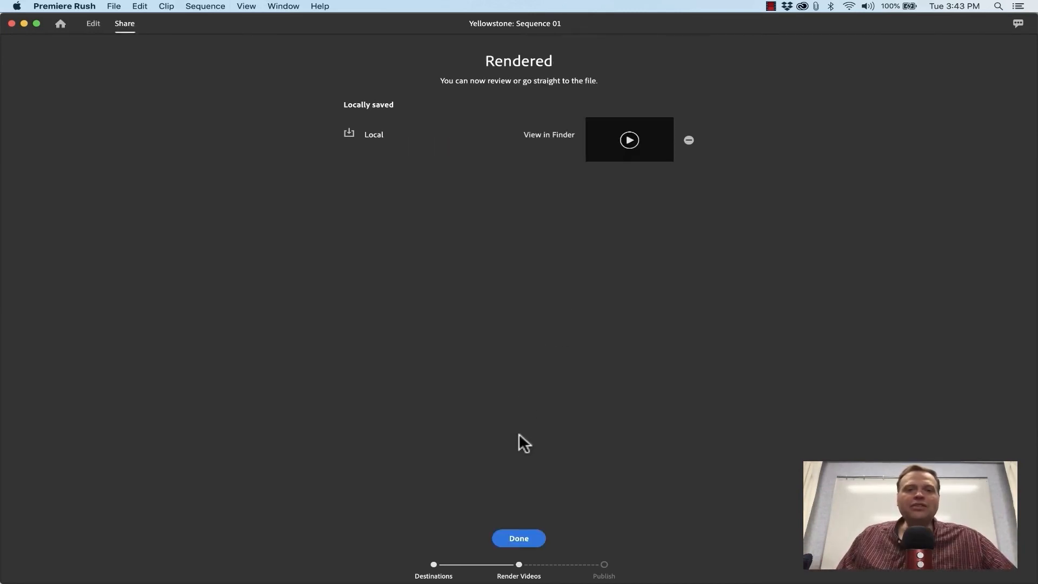
Step: Locate the rendered Yellowstone.mp4 in Finder and open it full screen in QuickTime Player
left_click(557, 137)
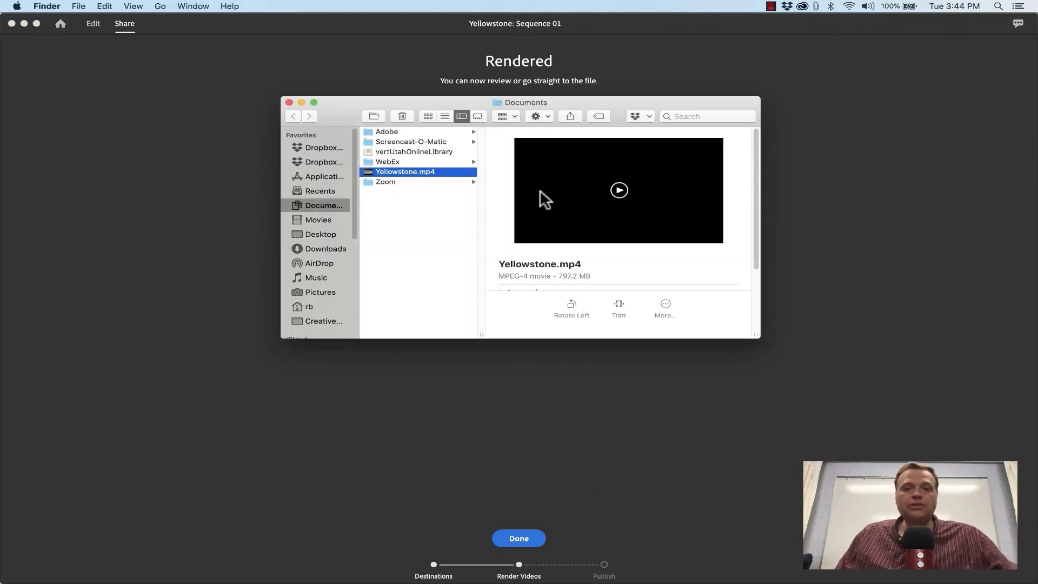
double_click(393, 171)
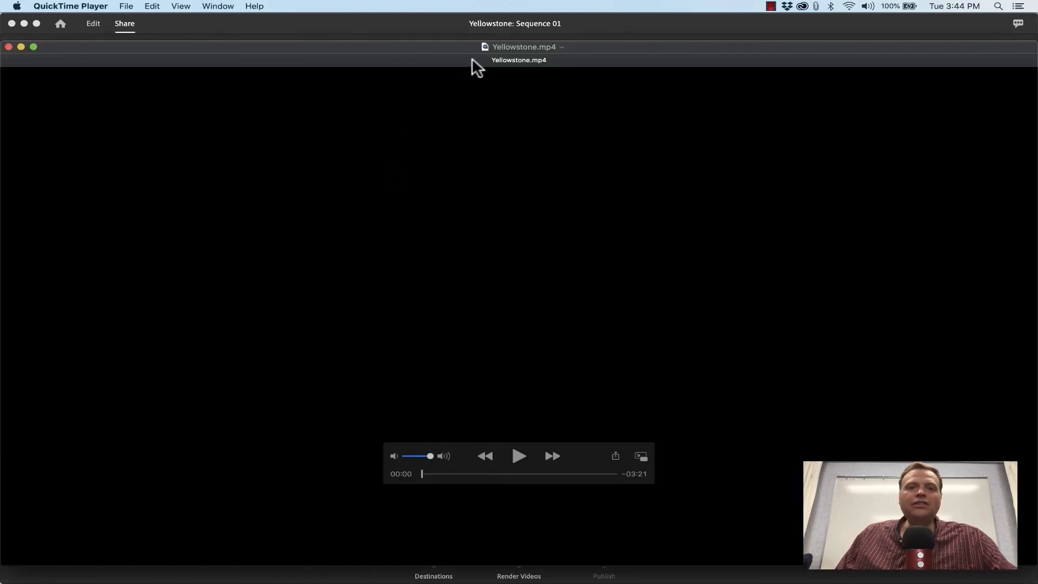
left_click(33, 47)
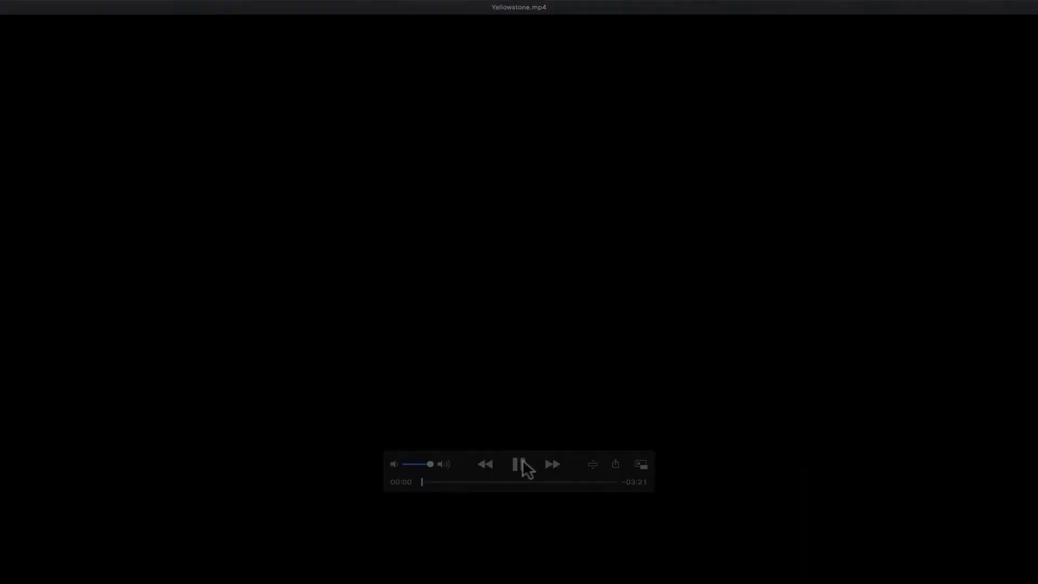
Step: Play the exported Yellowstone video, lower its volume and skip ahead to about one minute
left_click(523, 463)
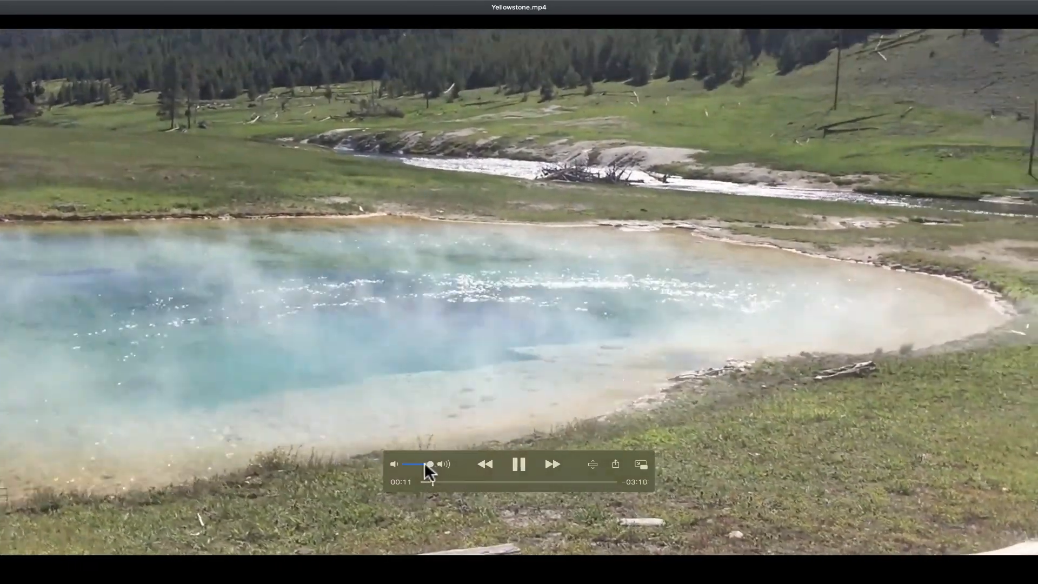
left_click(414, 463)
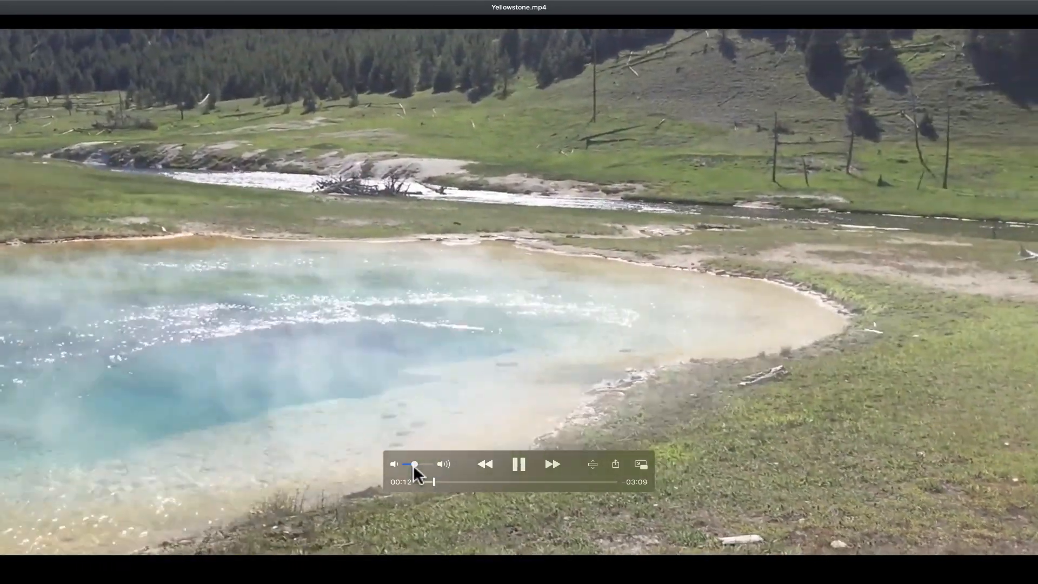
left_click_drag(414, 465, 482, 482)
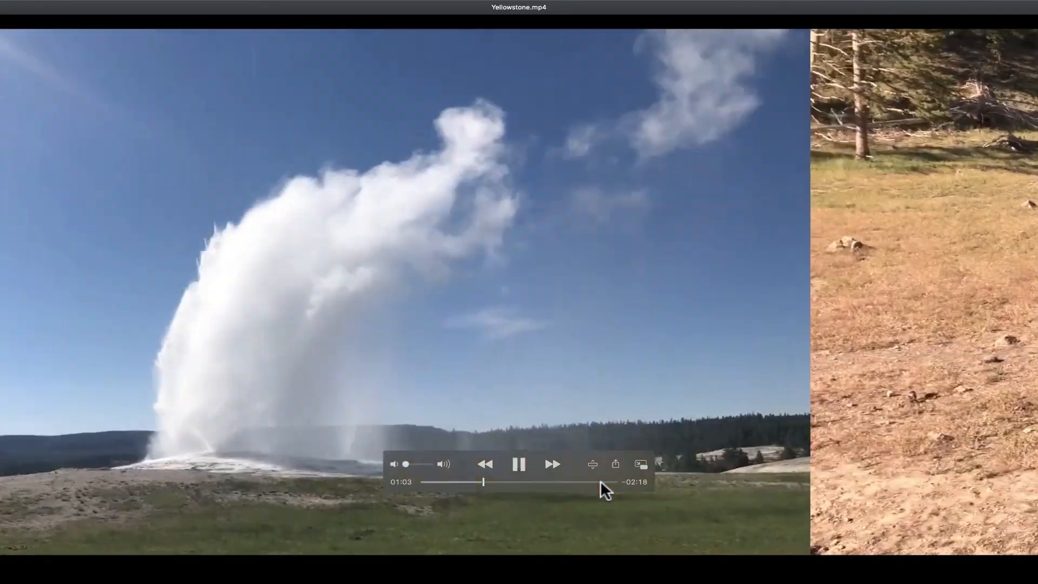